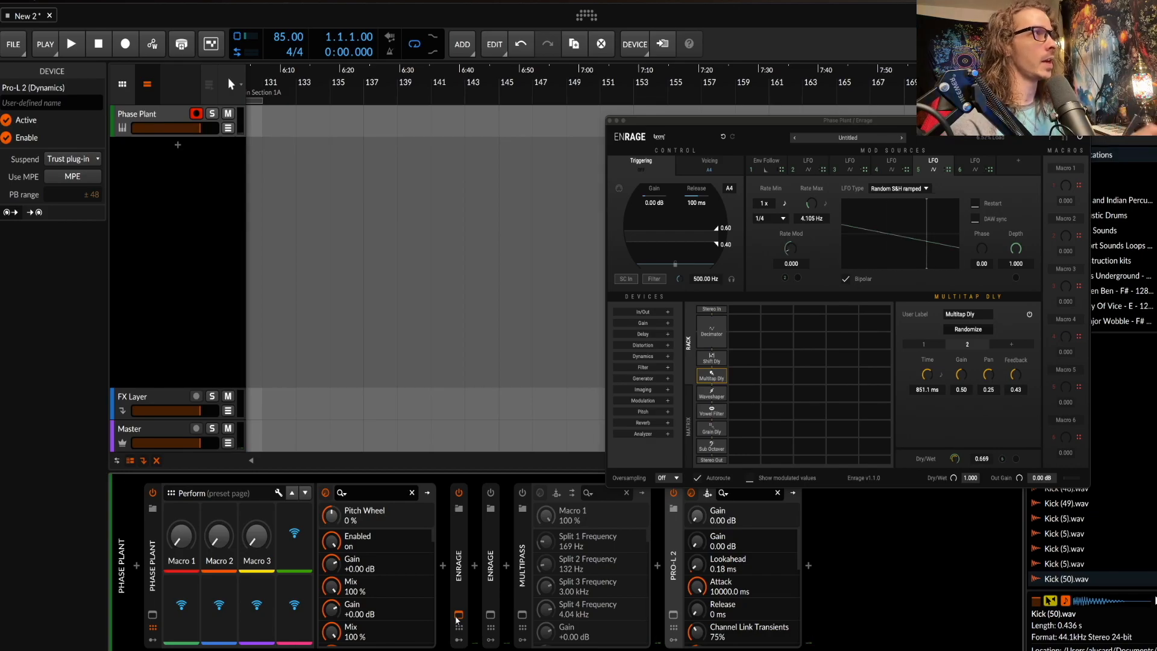
Reposition the Enrage window, deselect the Multitap Dly, and examine the Imaging, Generator and In/Out device categories.
{"action": "left_click_drag", "start_coordinate": [907, 109], "coordinate": [684, 107]}
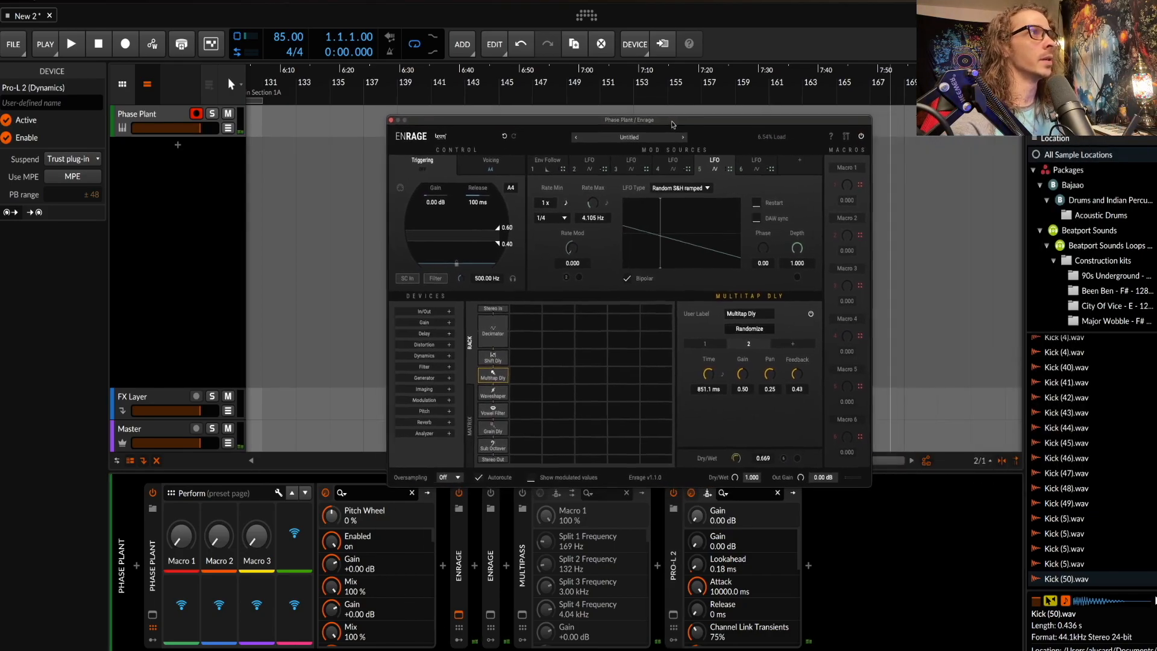
{"action": "left_click", "coordinate": [483, 308]}
{"action": "left_click", "coordinate": [515, 310]}
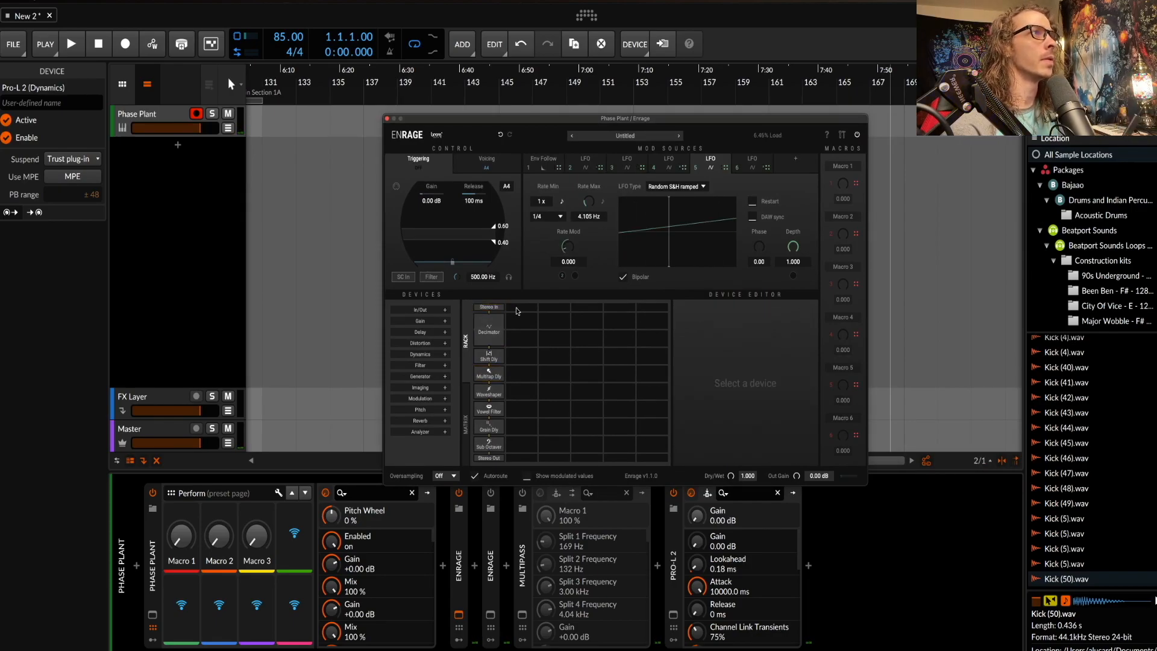
{"action": "left_click", "coordinate": [446, 386]}
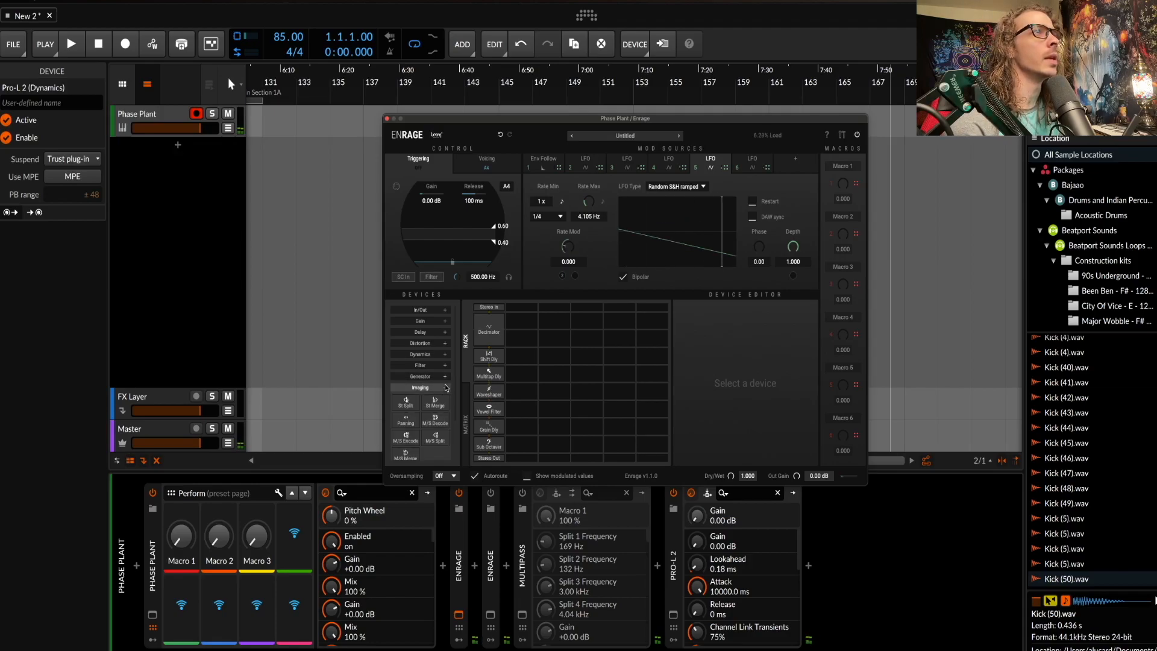
{"action": "left_click", "coordinate": [446, 387]}
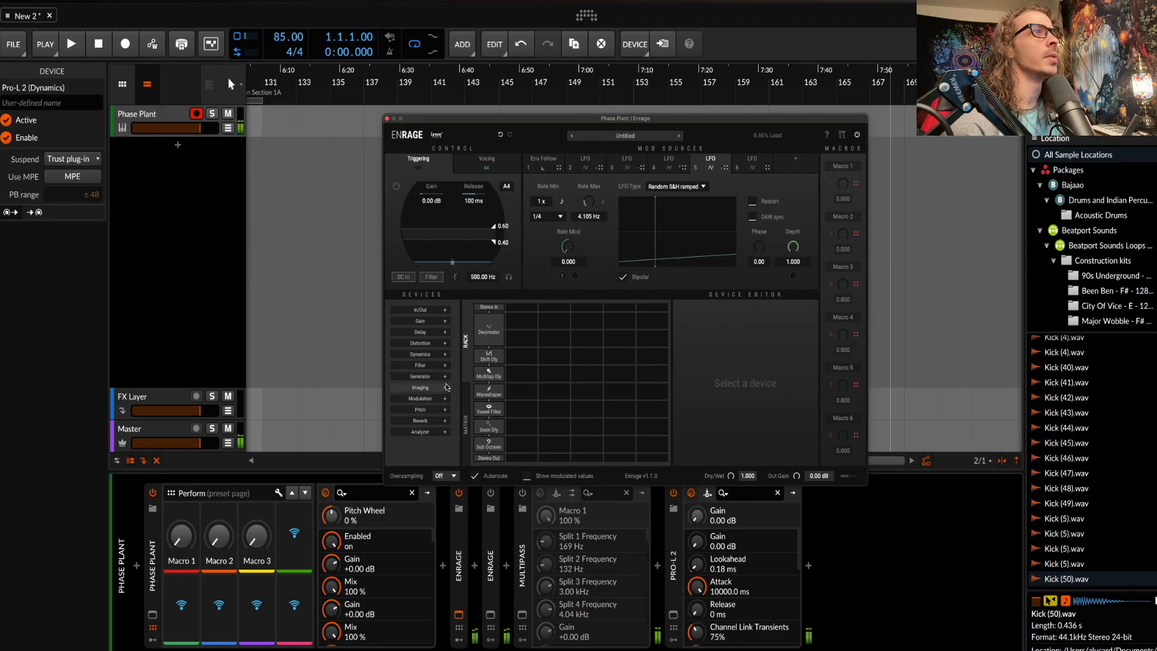
{"action": "left_click", "coordinate": [446, 377]}
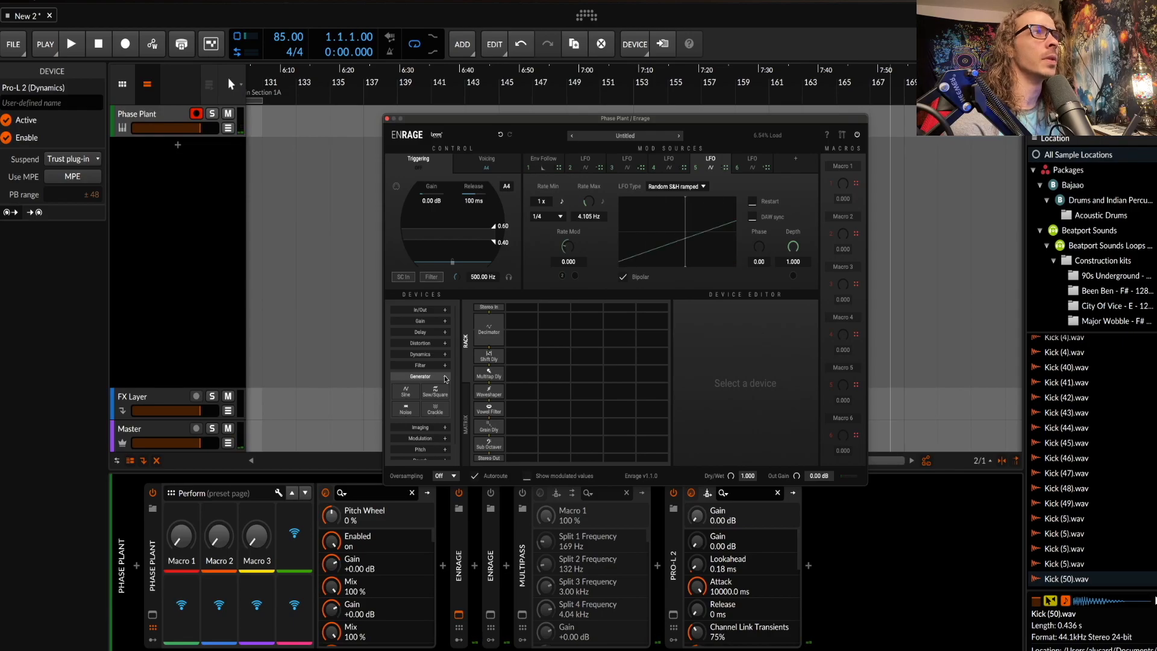
{"action": "left_click", "coordinate": [446, 376]}
{"action": "left_click", "coordinate": [420, 310]}
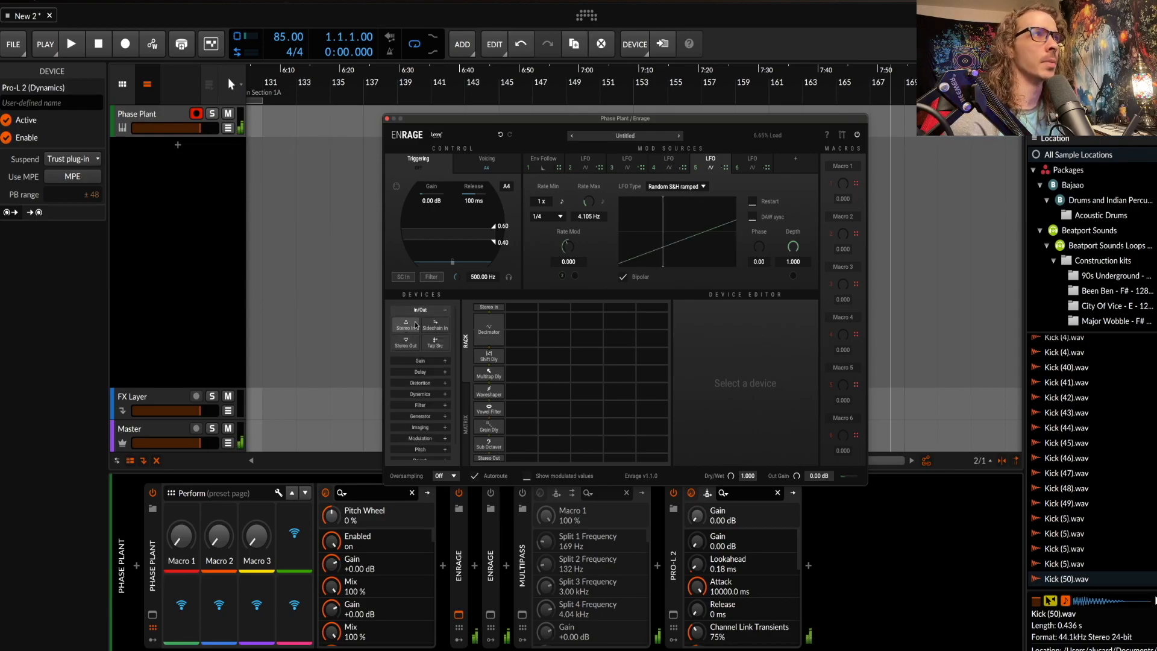
{"action": "left_click", "coordinate": [444, 310]}
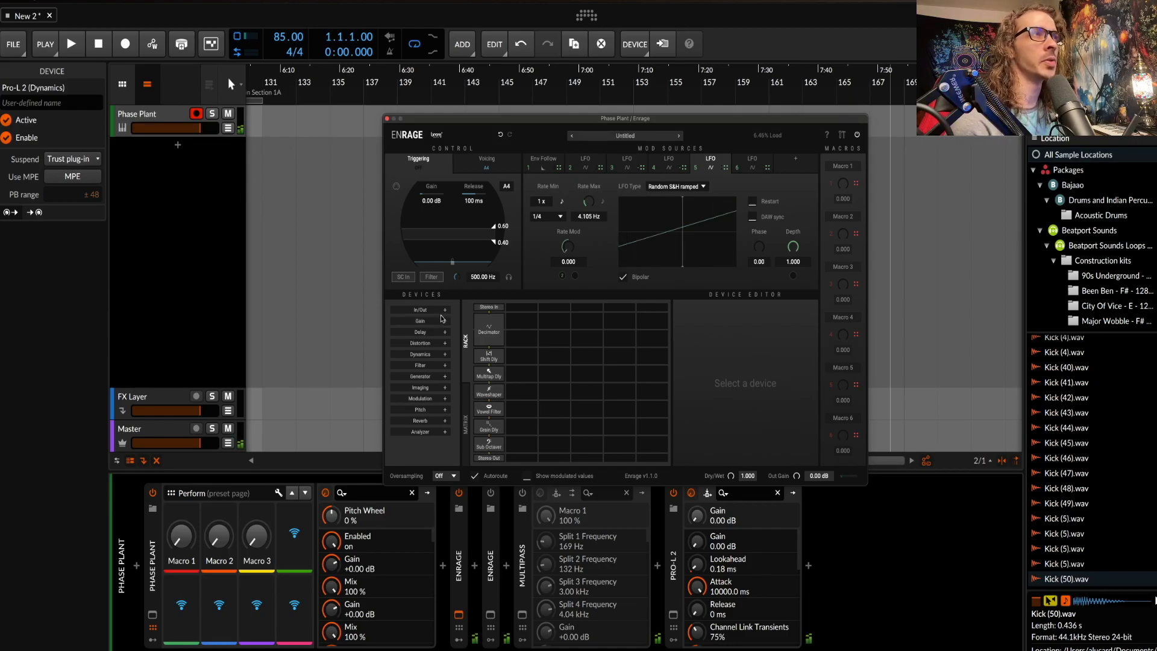
{"action": "left_click", "coordinate": [444, 310]}
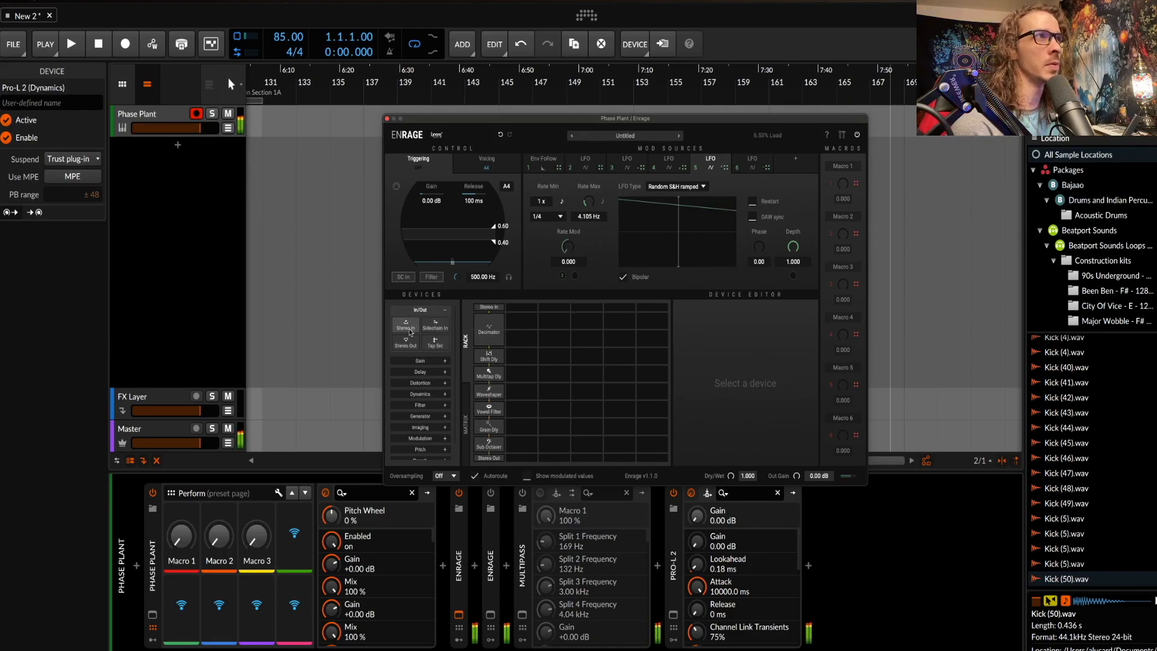
{"action": "mouse_move", "coordinate": [410, 332]}
{"action": "left_mouse_down"}
{"action": "mouse_move", "coordinate": [489, 328]}
{"action": "mouse_move", "coordinate": [431, 333]}
{"action": "left_mouse_up"}
Deactivate the first Enrage device in the Phase Plant track's chain and list Enrage's Distortion devices.
{"action": "left_click", "coordinate": [458, 494]}
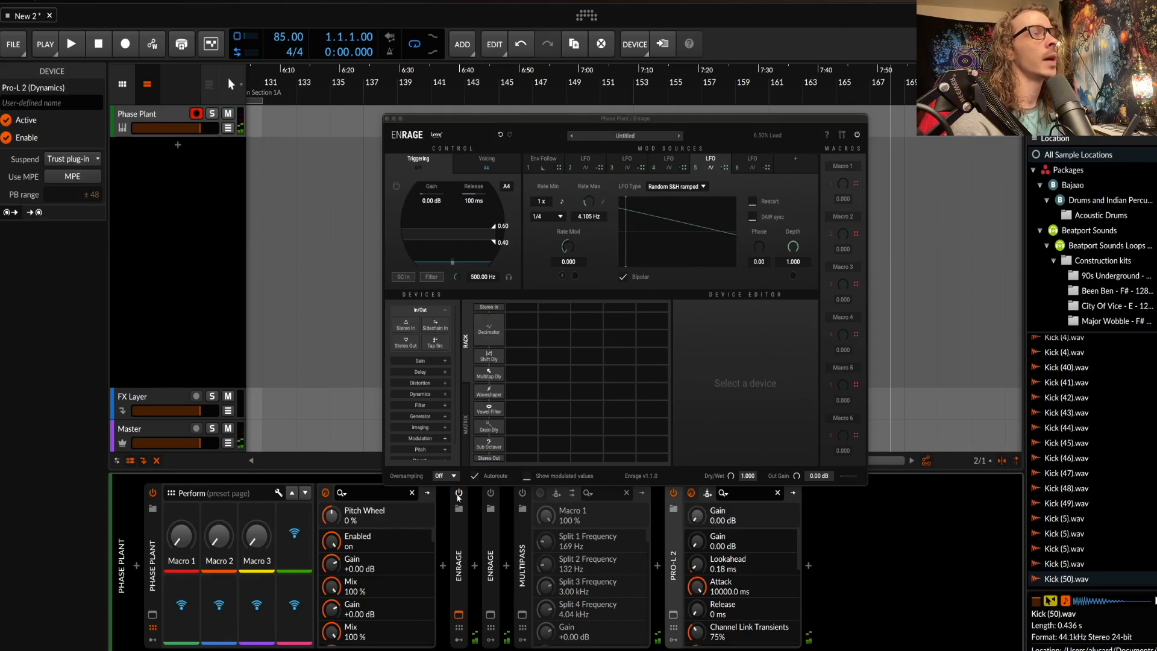
{"action": "scroll", "coordinate": [421, 342], "scroll_direction": "down", "scroll_amount": 1}
{"action": "scroll", "coordinate": [421, 342], "scroll_direction": "down", "scroll_amount": 1}
{"action": "left_click", "coordinate": [446, 365]}
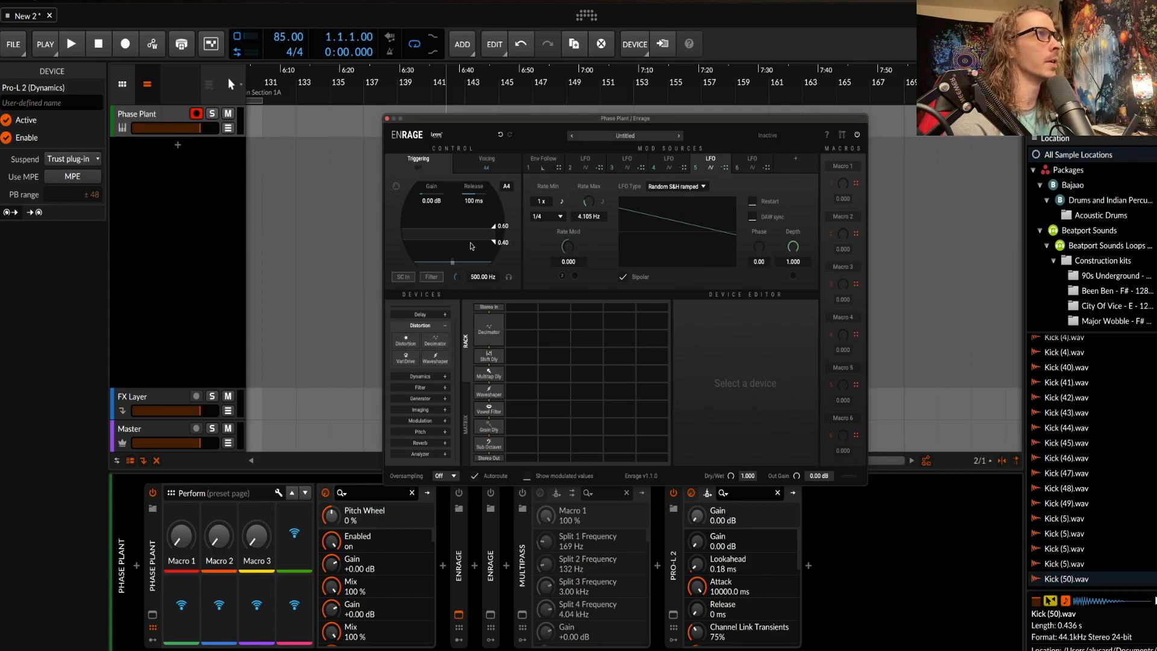
Check the voicing modes in Enrage, keeping Always on, and return to the triggering settings.
{"action": "left_click", "coordinate": [476, 160]}
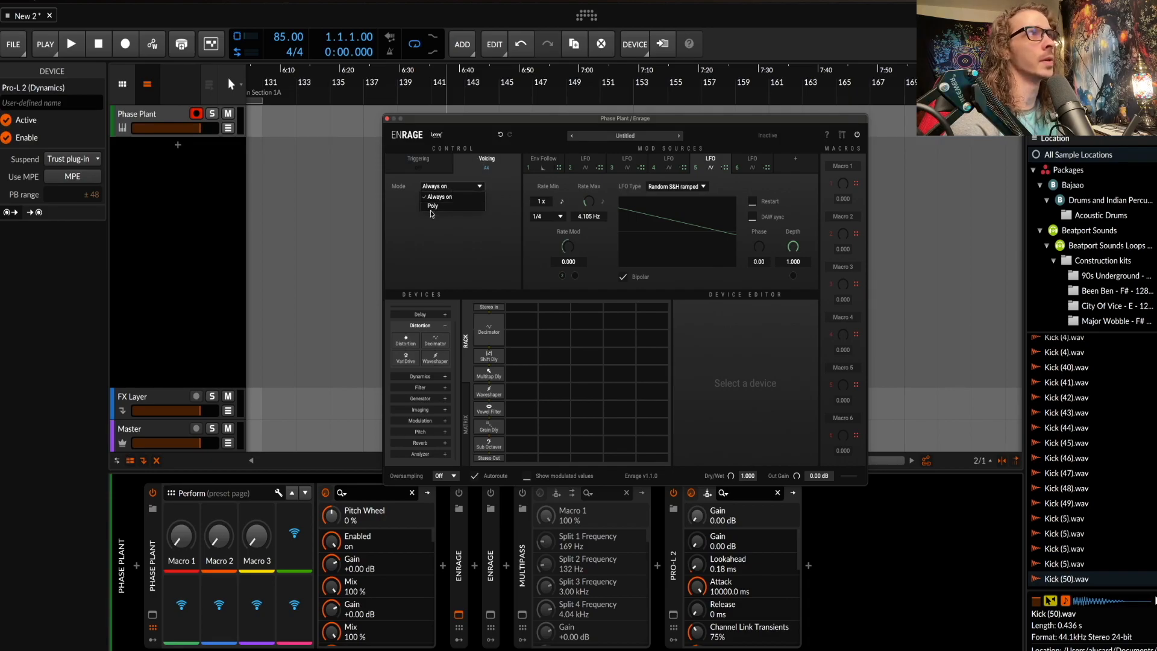
{"action": "left_click", "coordinate": [435, 197]}
{"action": "left_click", "coordinate": [429, 172]}
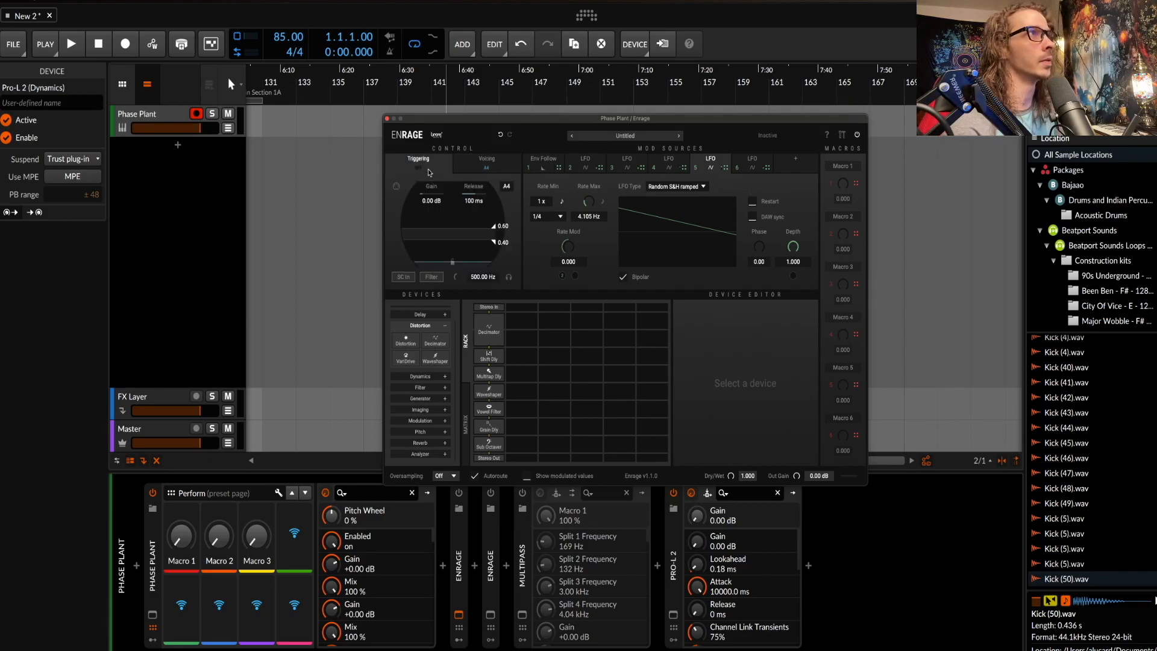
Add a Change modulation source and open its name for editing.
{"action": "left_click", "coordinate": [793, 160]}
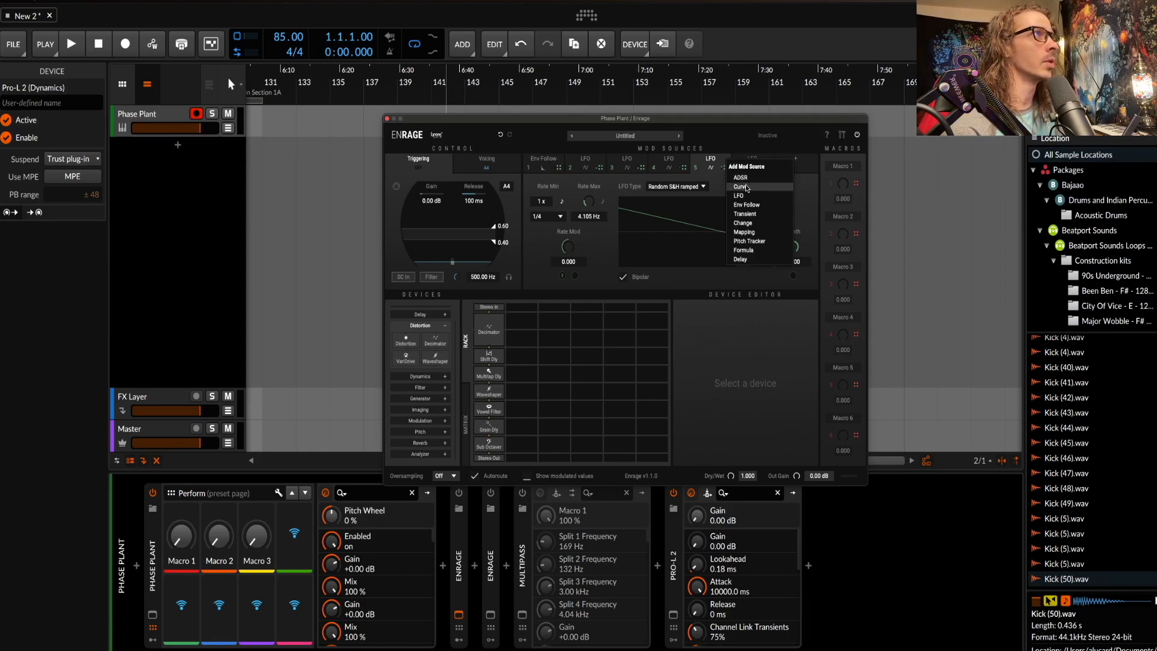
{"action": "left_click", "coordinate": [755, 222]}
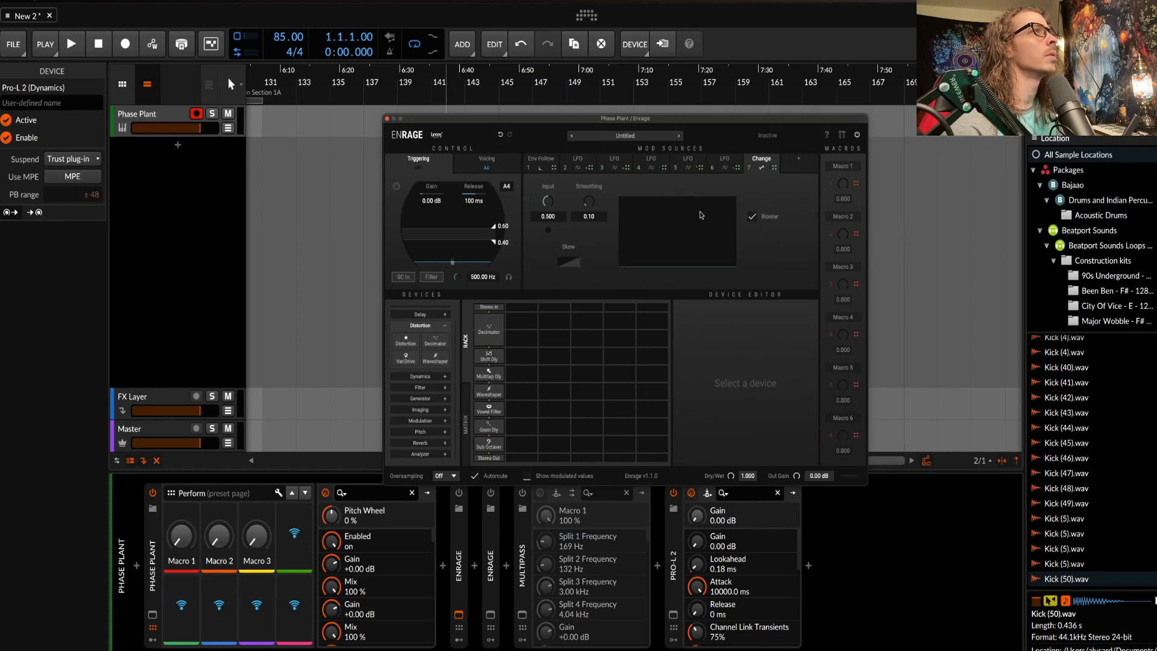
{"action": "double_click", "coordinate": [759, 162]}
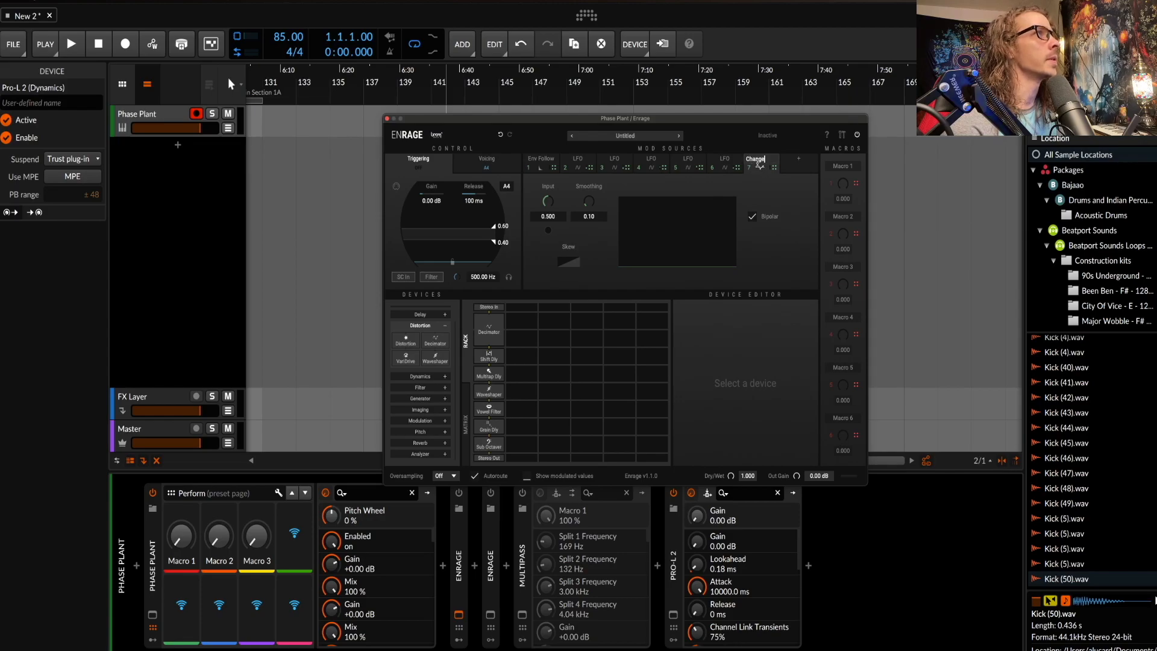
Add an LFO modulation source and set its LFO type to Random S&H ramped.
{"action": "left_click", "coordinate": [797, 160]}
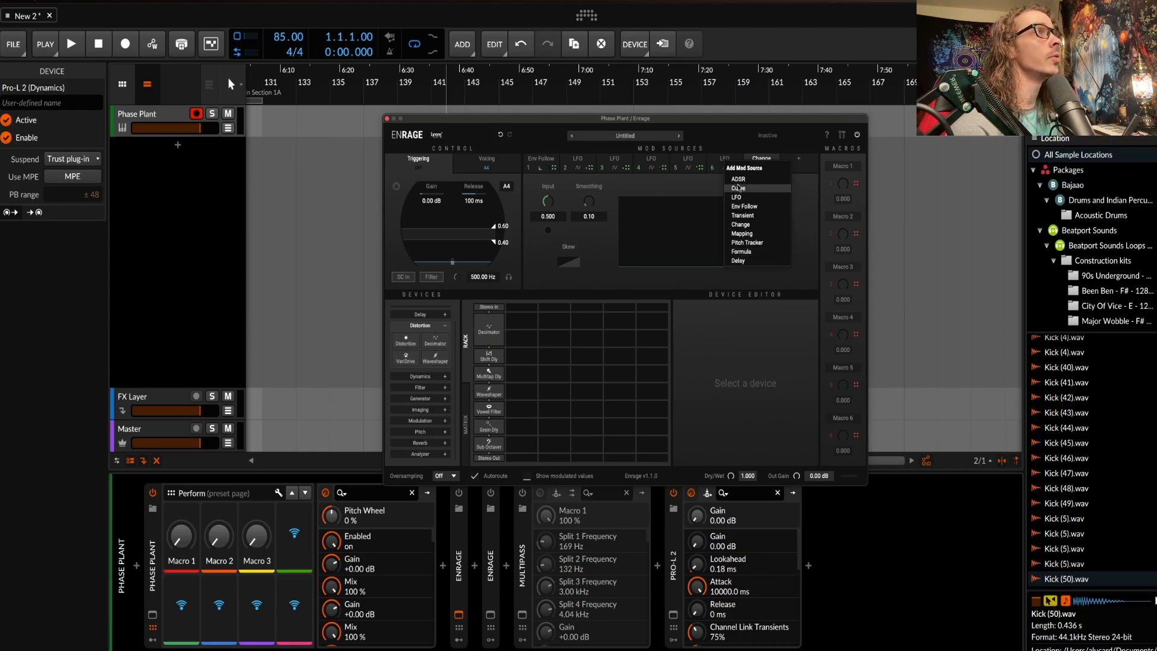
{"action": "left_click", "coordinate": [737, 197]}
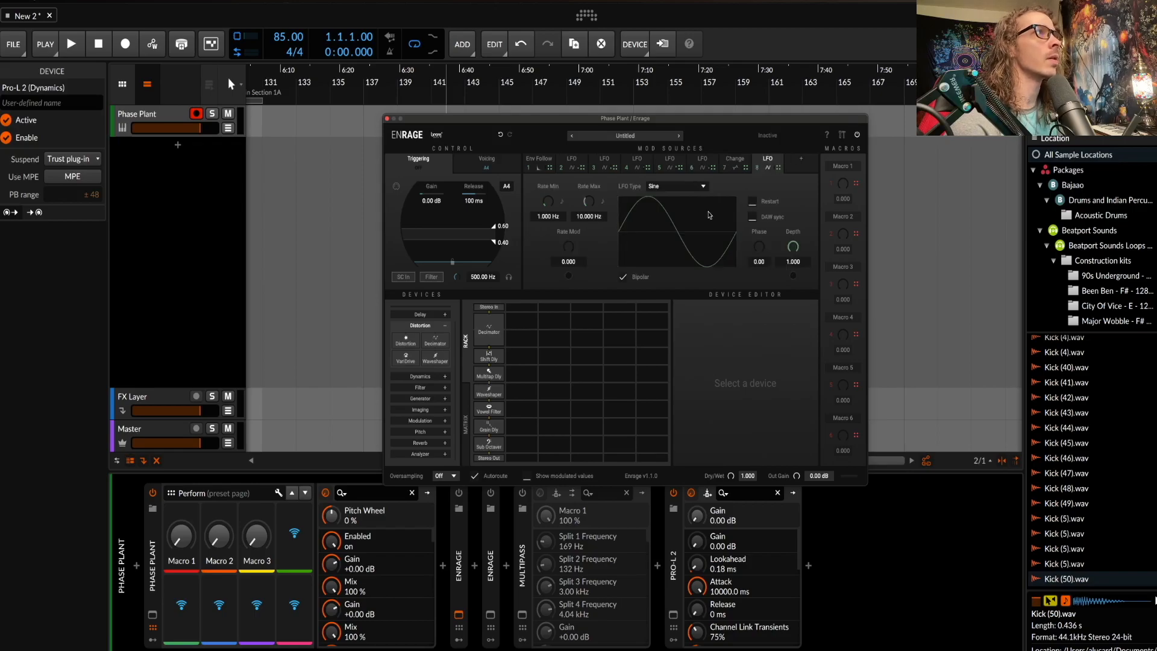
{"action": "left_click", "coordinate": [686, 185]}
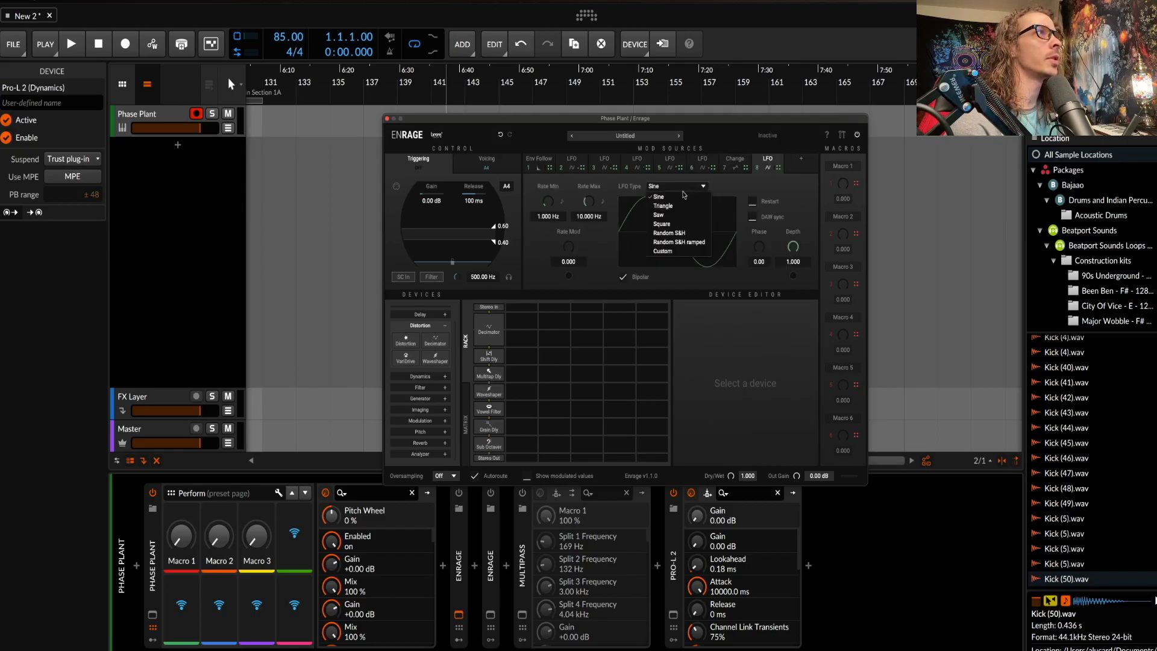
{"action": "left_click", "coordinate": [667, 241]}
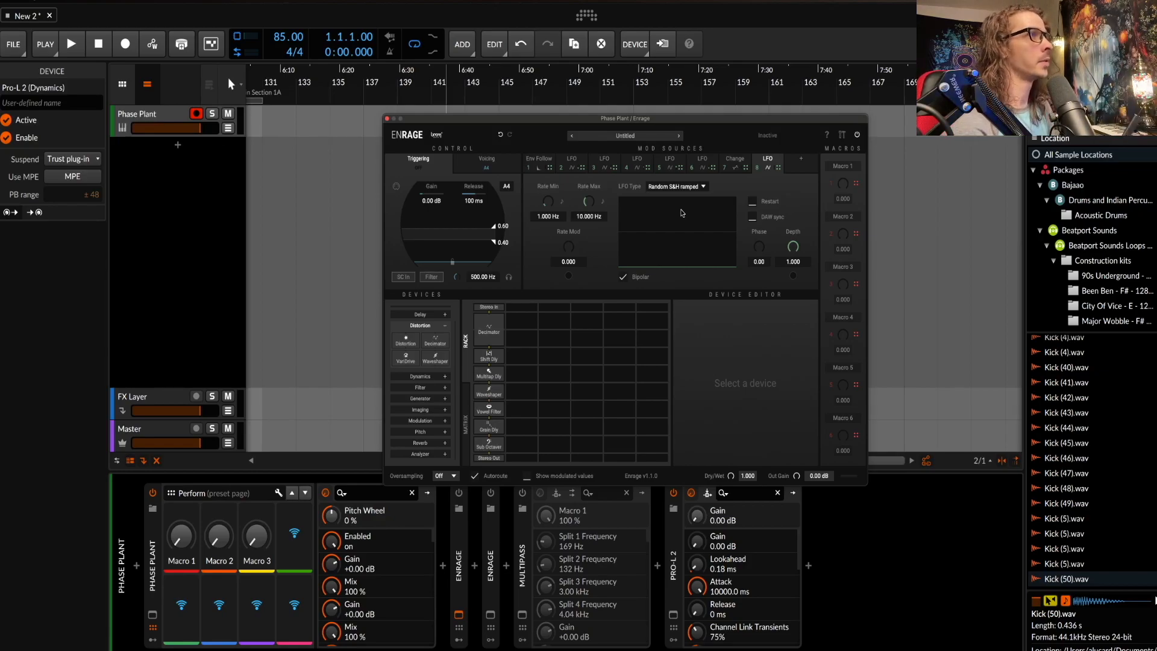
Examine the oversampling options, keeping Off, along with the trigger's sidechain input and the Delay devices.
{"action": "left_click", "coordinate": [443, 476]}
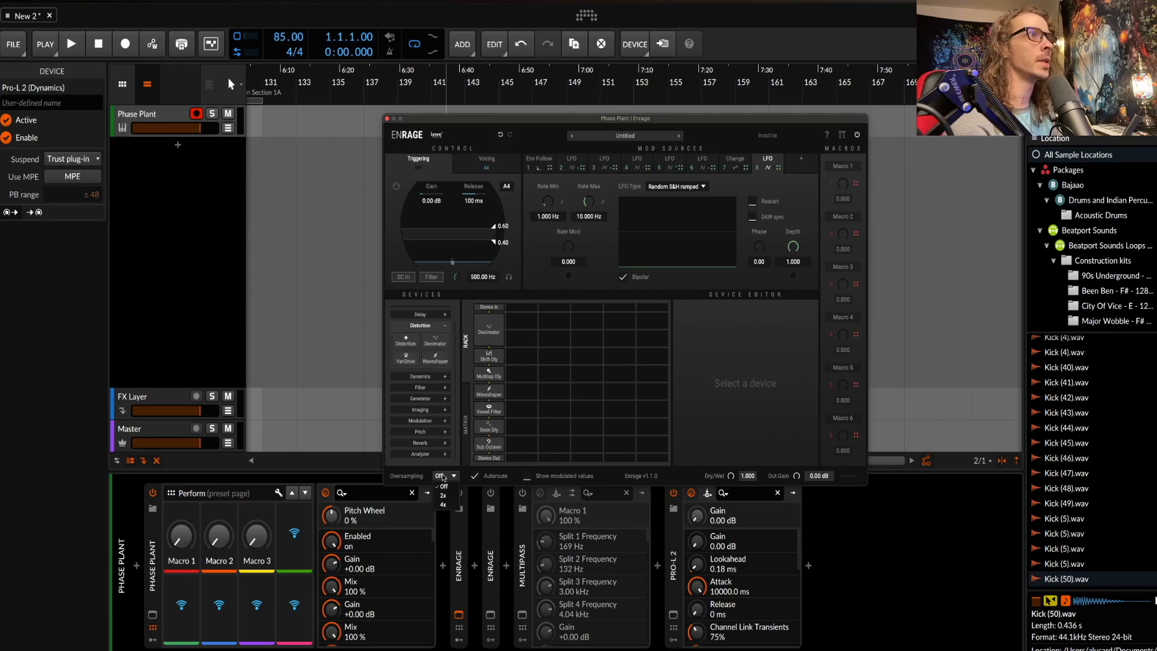
{"action": "left_click", "coordinate": [444, 485]}
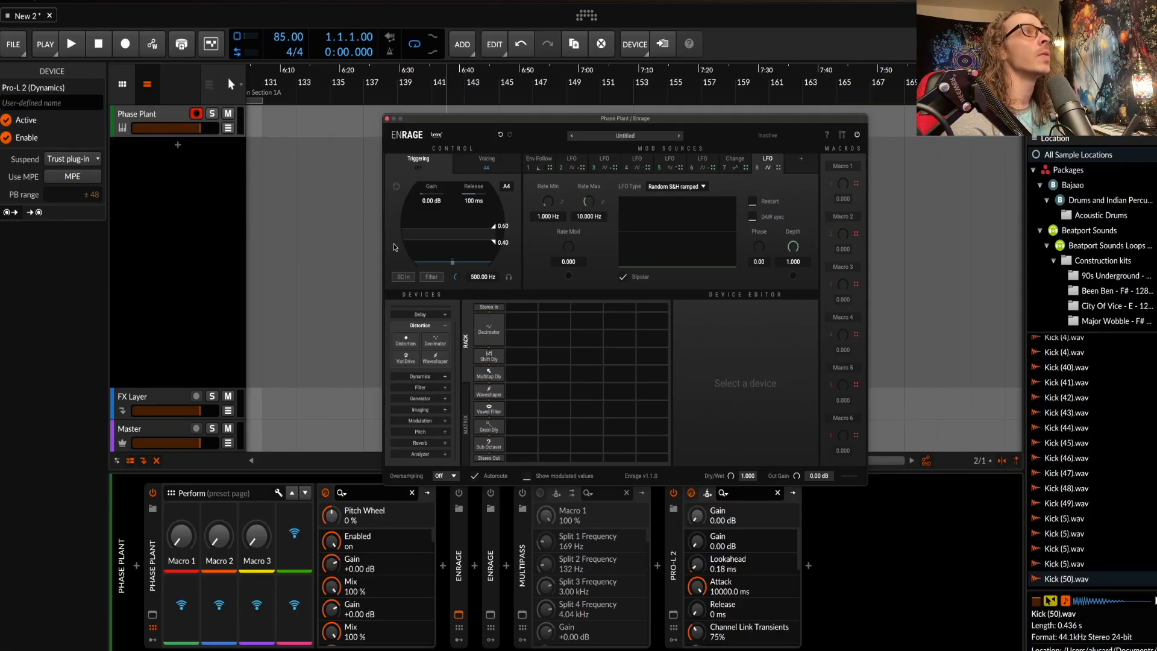
{"action": "left_click", "coordinate": [403, 279]}
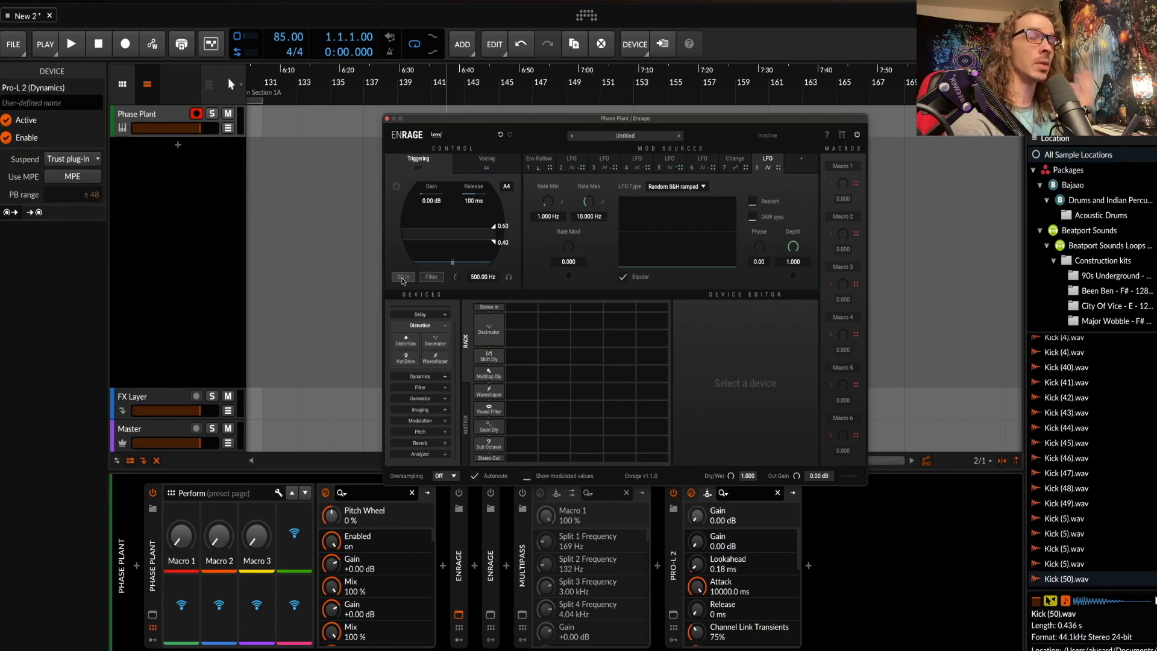
{"action": "left_click", "coordinate": [445, 316]}
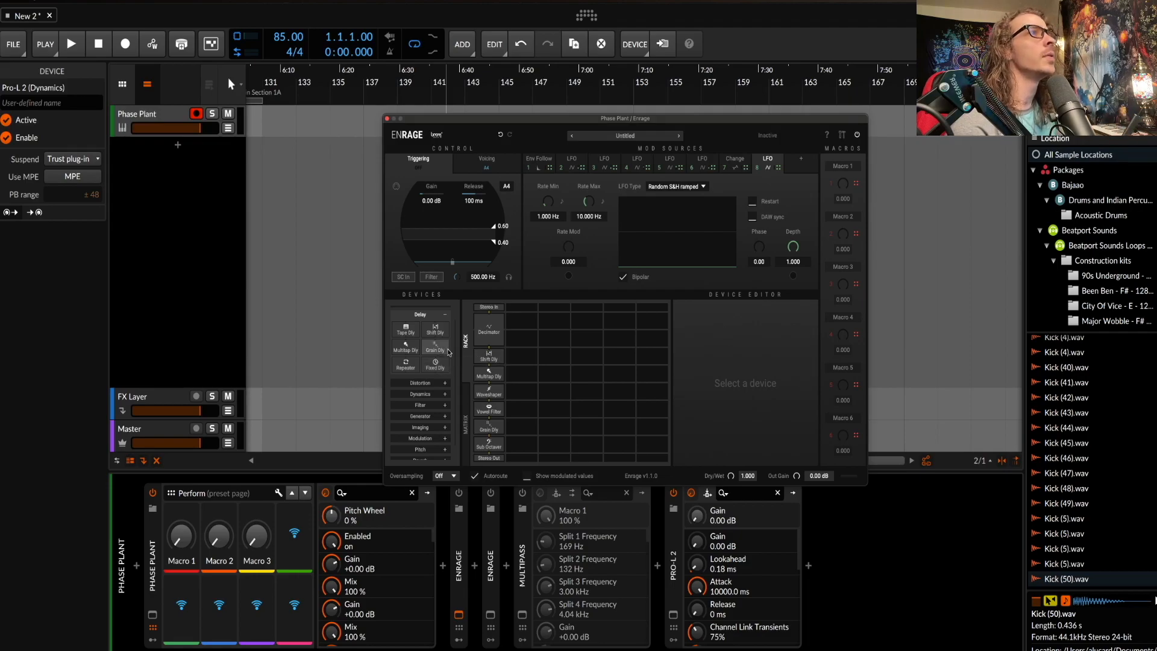
Add a Distortion device in the rack's second column and check its distortion types, keeping Soft.
{"action": "left_click", "coordinate": [445, 383]}
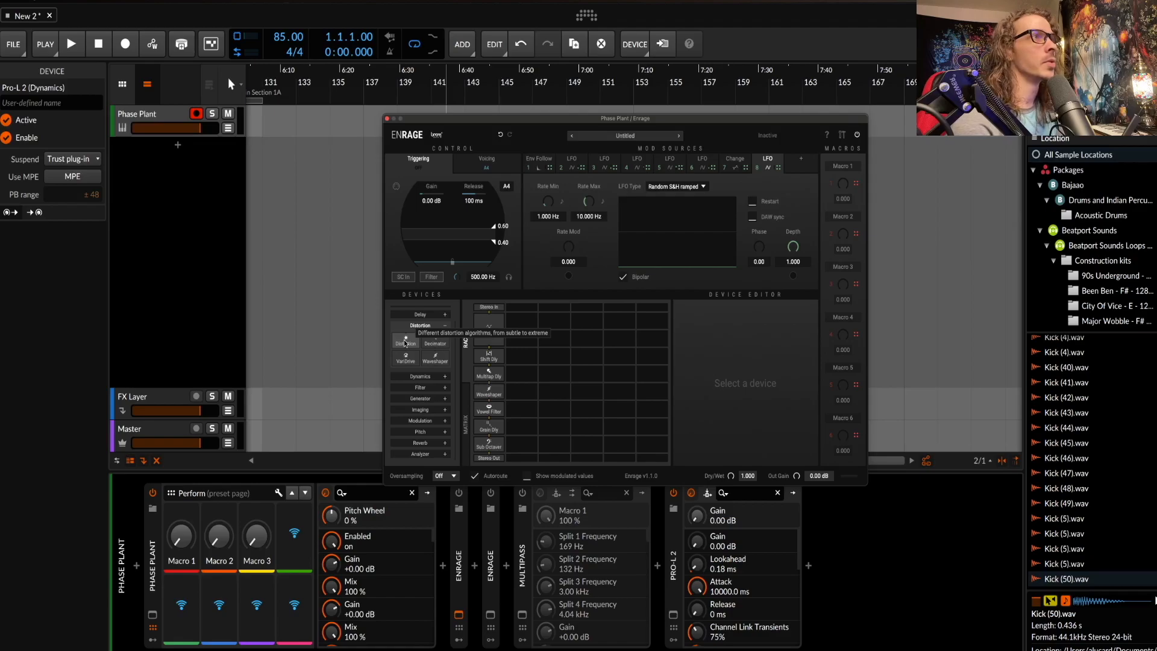
{"action": "left_click_drag", "start_coordinate": [468, 342], "coordinate": [524, 336]}
{"action": "left_click", "coordinate": [728, 329]}
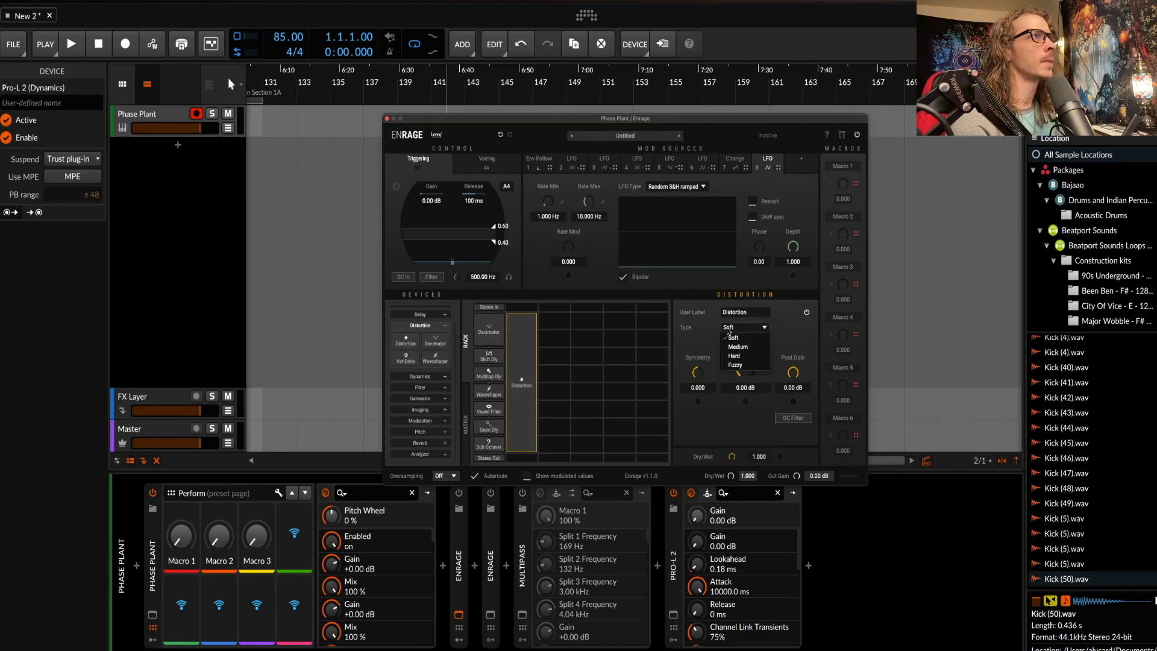
{"action": "left_click", "coordinate": [731, 313]}
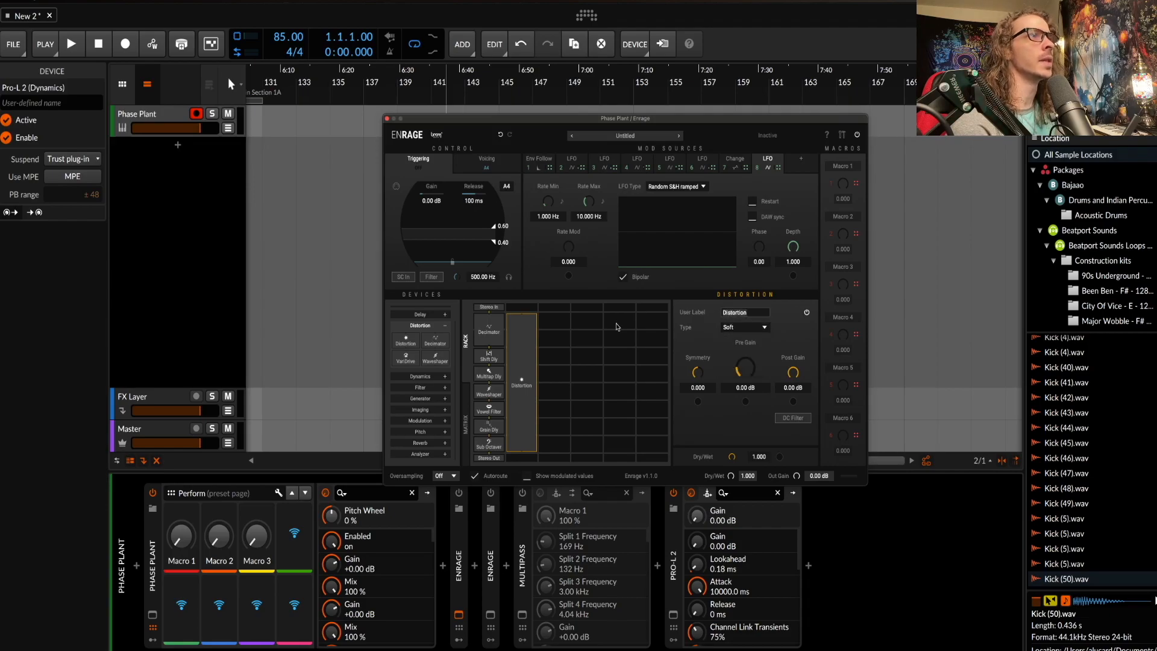
Add a Waveshaper above the Distortion in the second rack column and a VariDrive between the two.
{"action": "left_click_drag", "start_coordinate": [435, 358], "coordinate": [525, 355]}
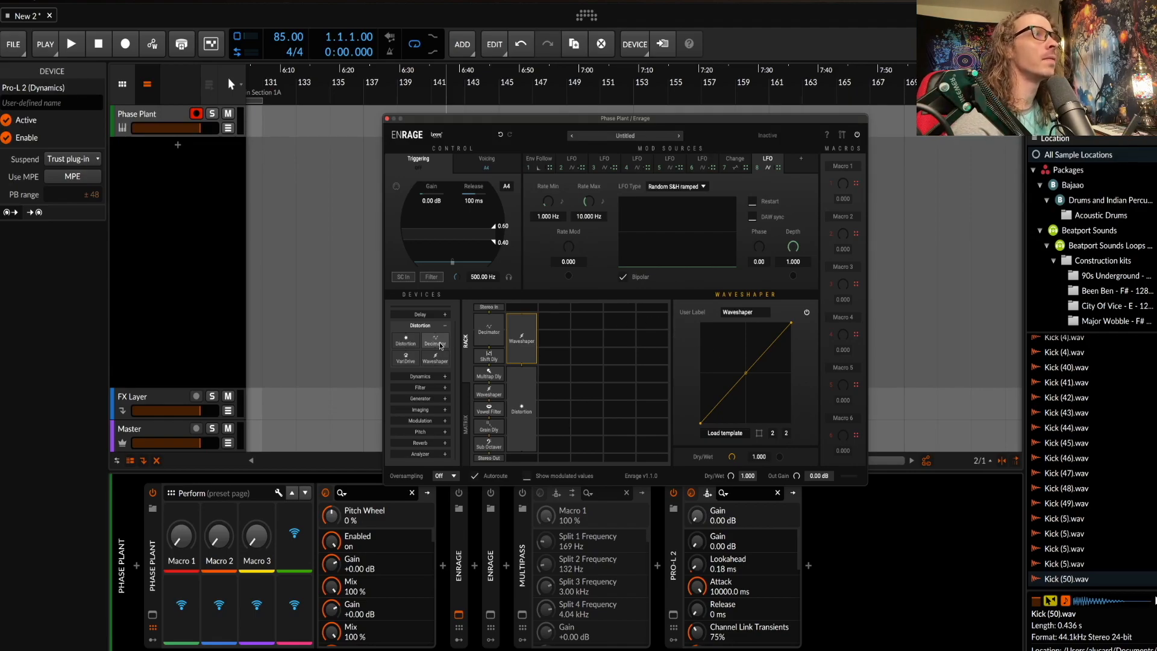
{"action": "left_click_drag", "start_coordinate": [405, 356], "coordinate": [526, 386]}
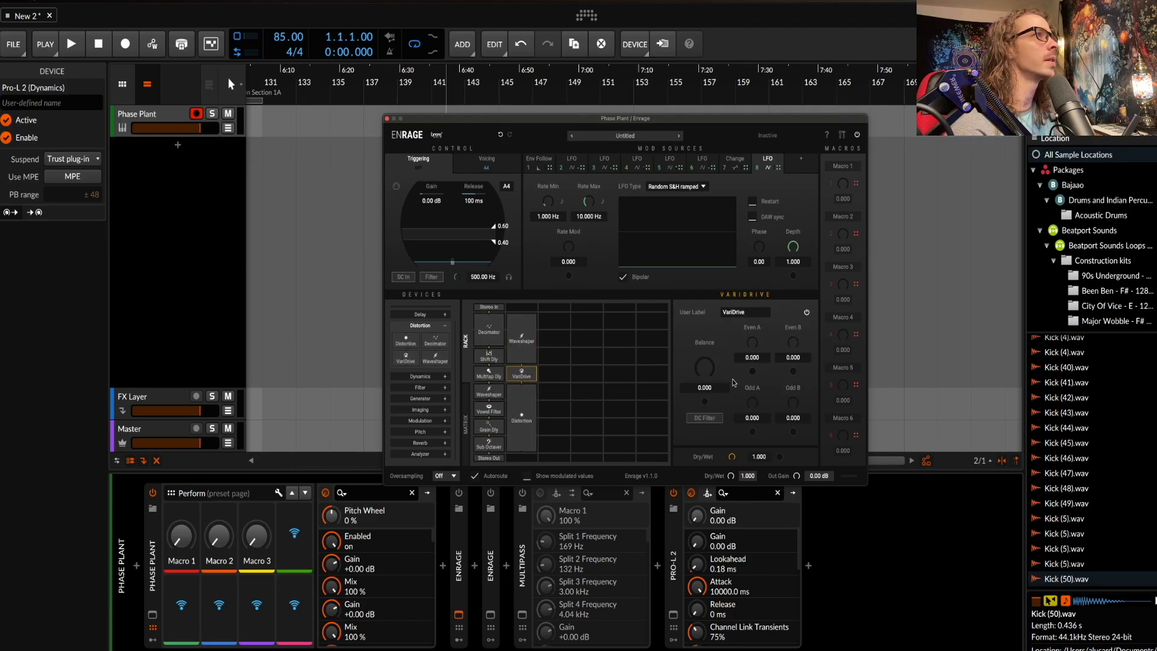
{"action": "mouse_move", "coordinate": [750, 342]}
{"action": "left_mouse_down"}
{"action": "mouse_move", "coordinate": [750, 328]}
{"action": "mouse_move", "coordinate": [750, 350]}
{"action": "left_mouse_up"}
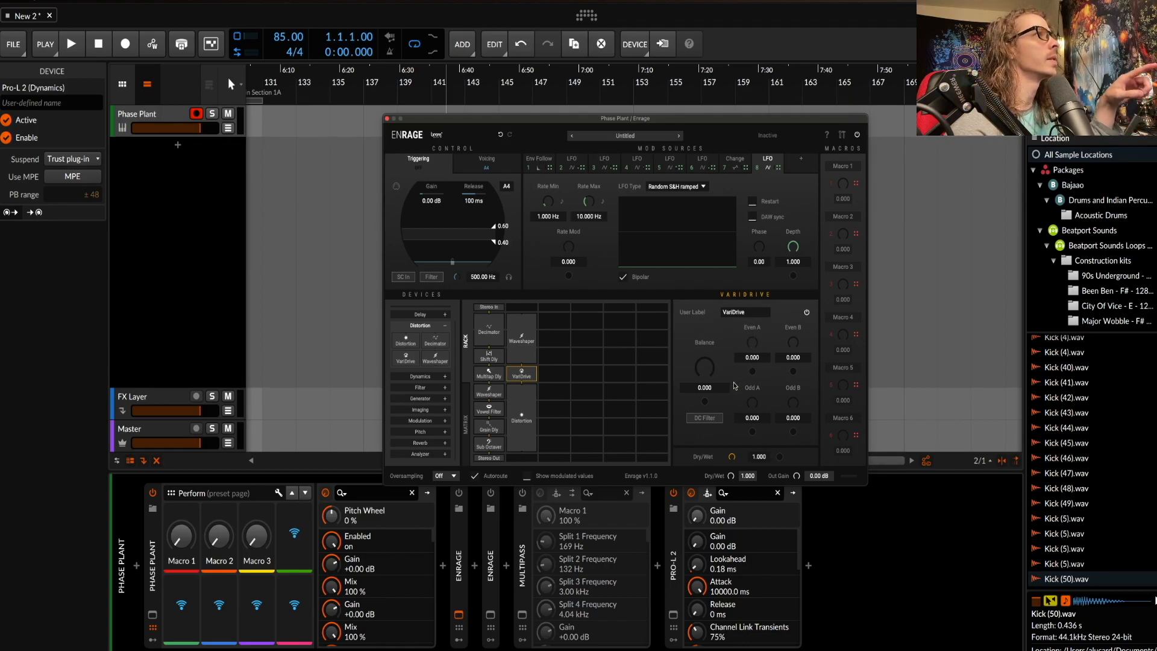
{"action": "left_click_drag", "start_coordinate": [707, 369], "coordinate": [668, 543]}
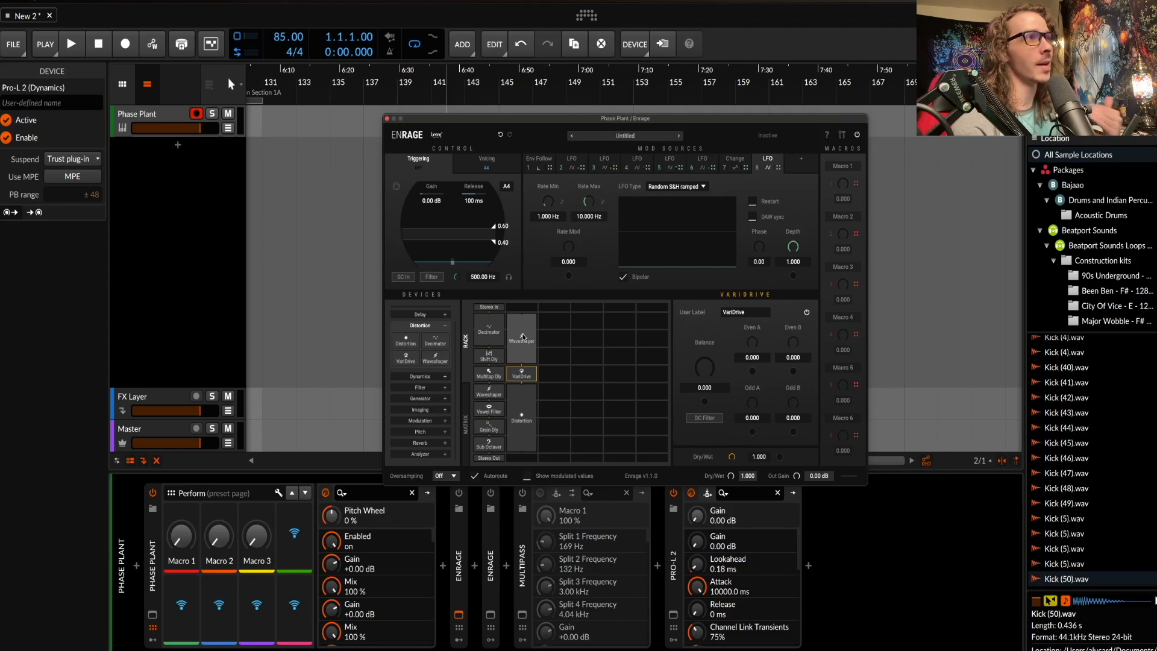
Add a Multi Filter above the Waveshaper, setting its type to Vintage LP12 and its dry/wet to 0.803.
{"action": "left_click", "coordinate": [444, 377]}
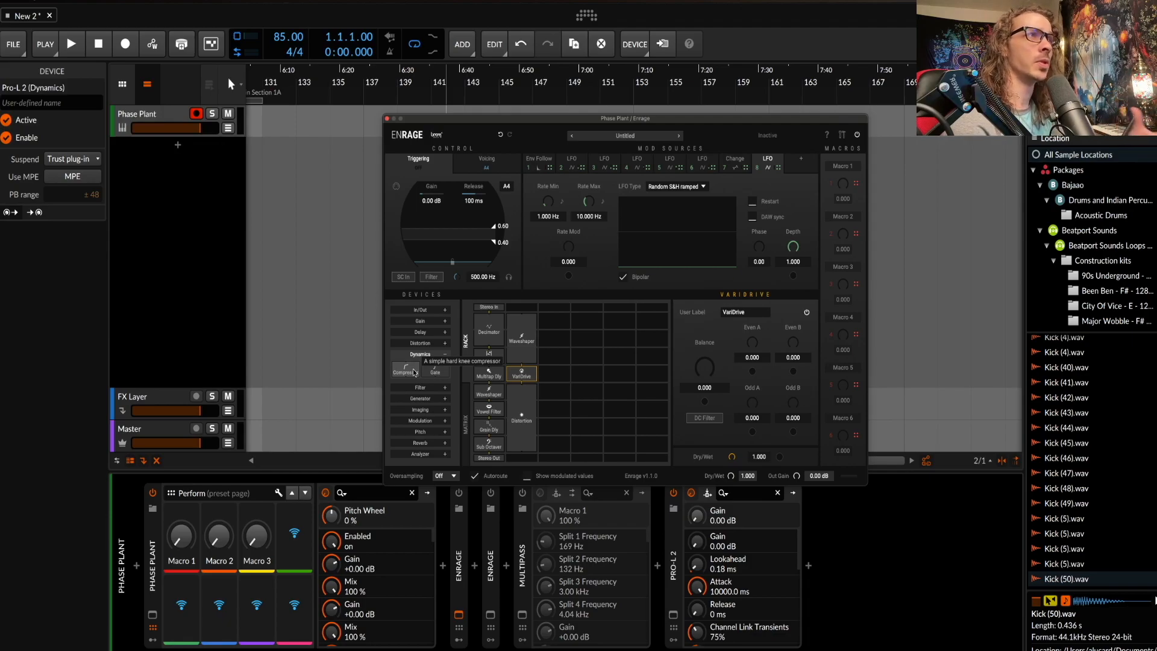
{"action": "left_click", "coordinate": [446, 389]}
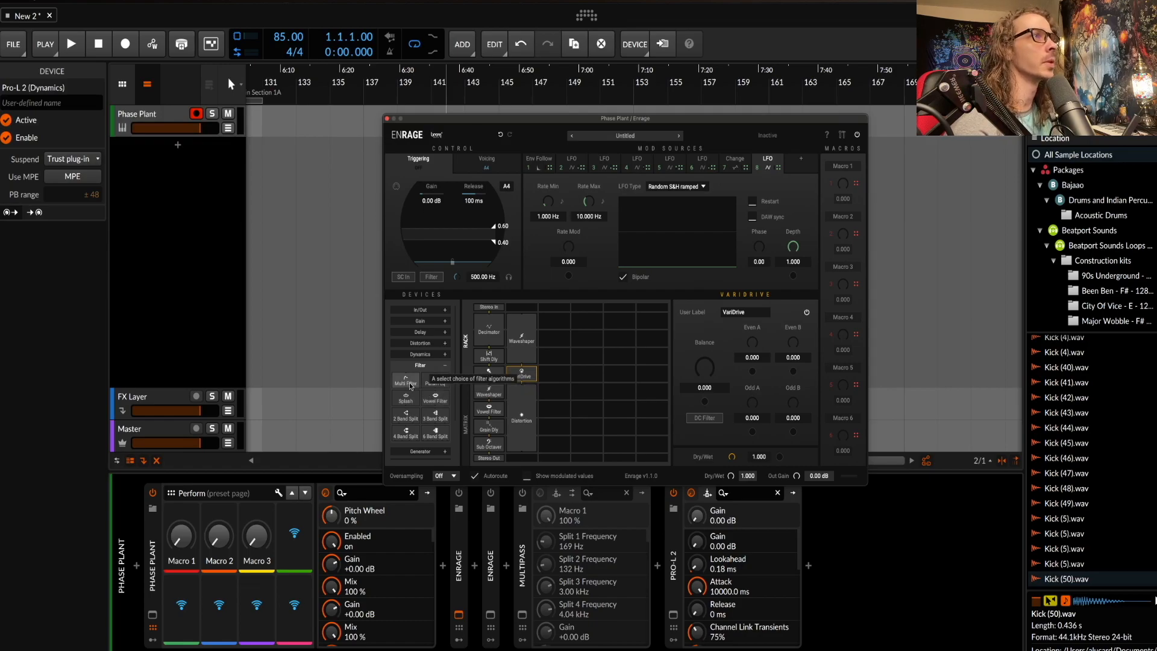
{"action": "left_click_drag", "start_coordinate": [412, 387], "coordinate": [521, 330]}
{"action": "left_click", "coordinate": [734, 332]}
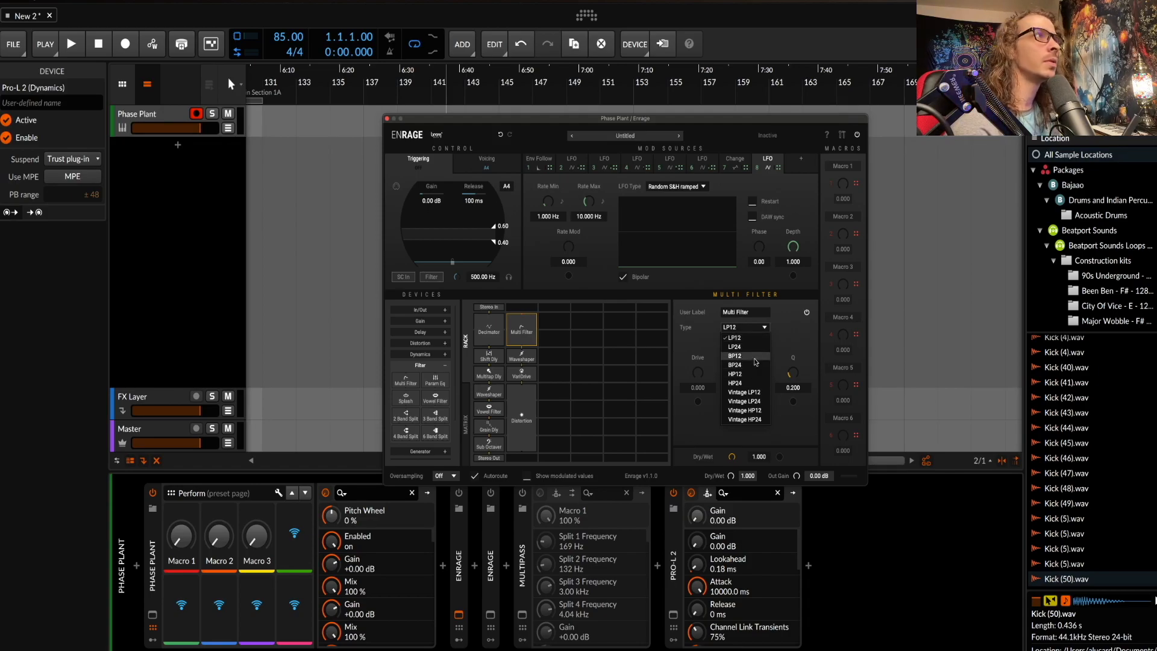
{"action": "left_click", "coordinate": [736, 392]}
{"action": "left_click_drag", "start_coordinate": [694, 317], "coordinate": [705, 433]}
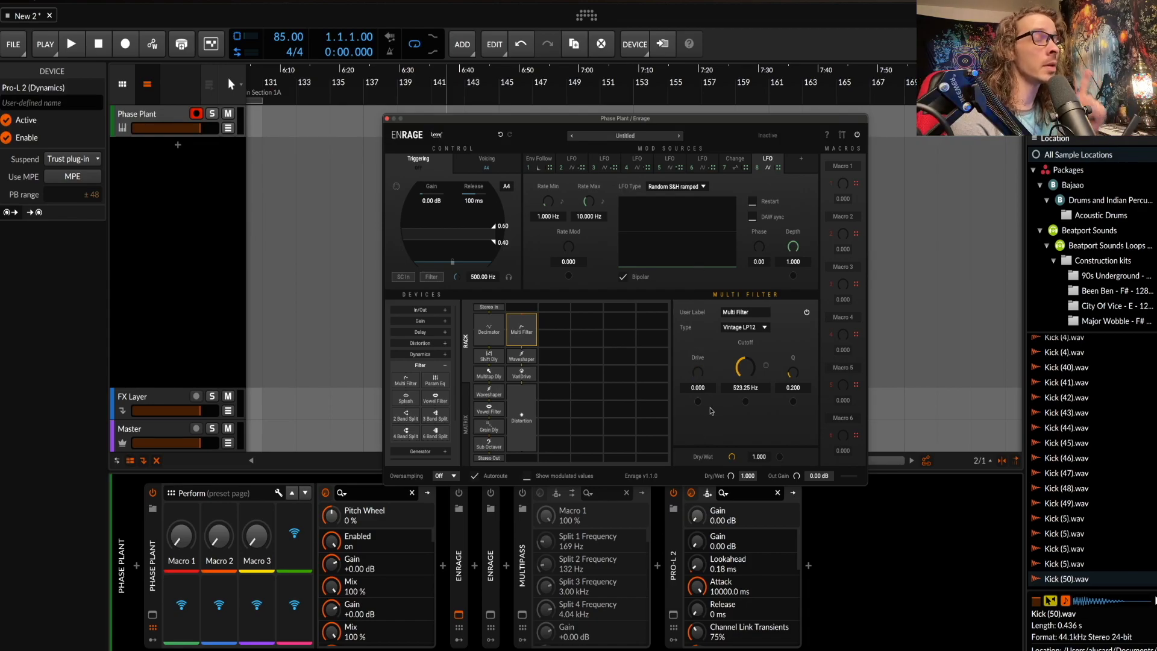
{"action": "left_click_drag", "start_coordinate": [732, 456], "coordinate": [729, 542]}
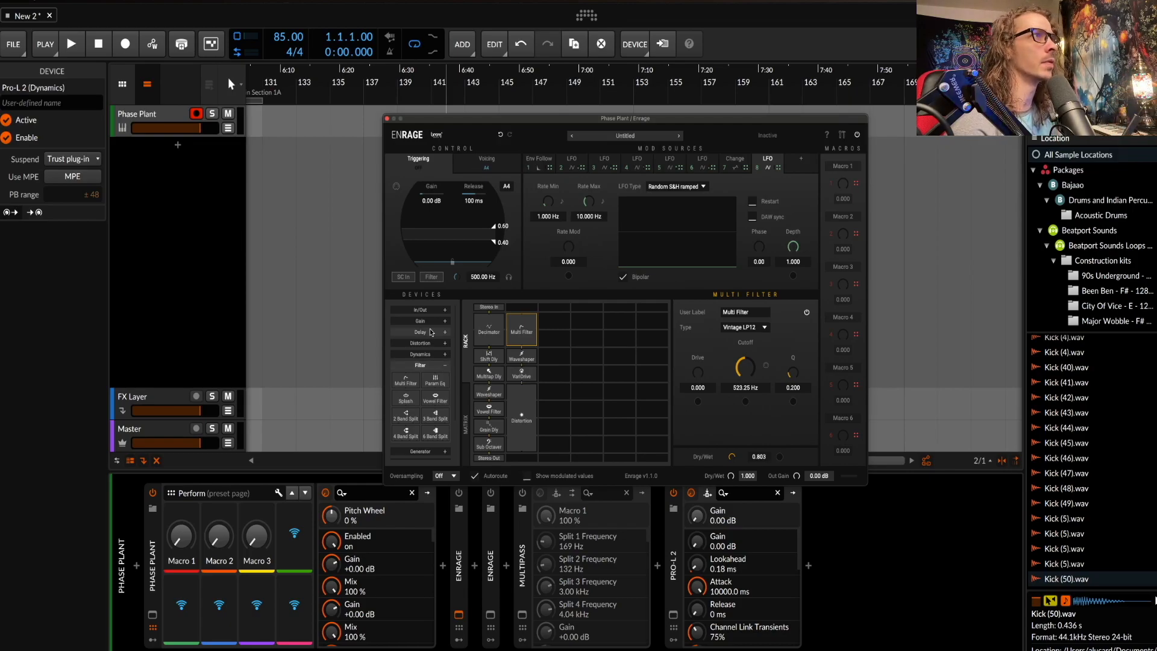
Add a Vowel Filter below the Distortion in the second rack column and set its type to Vowelize, keeping its dry/wet at 1.000.
{"action": "left_click_drag", "start_coordinate": [437, 397], "coordinate": [521, 435]}
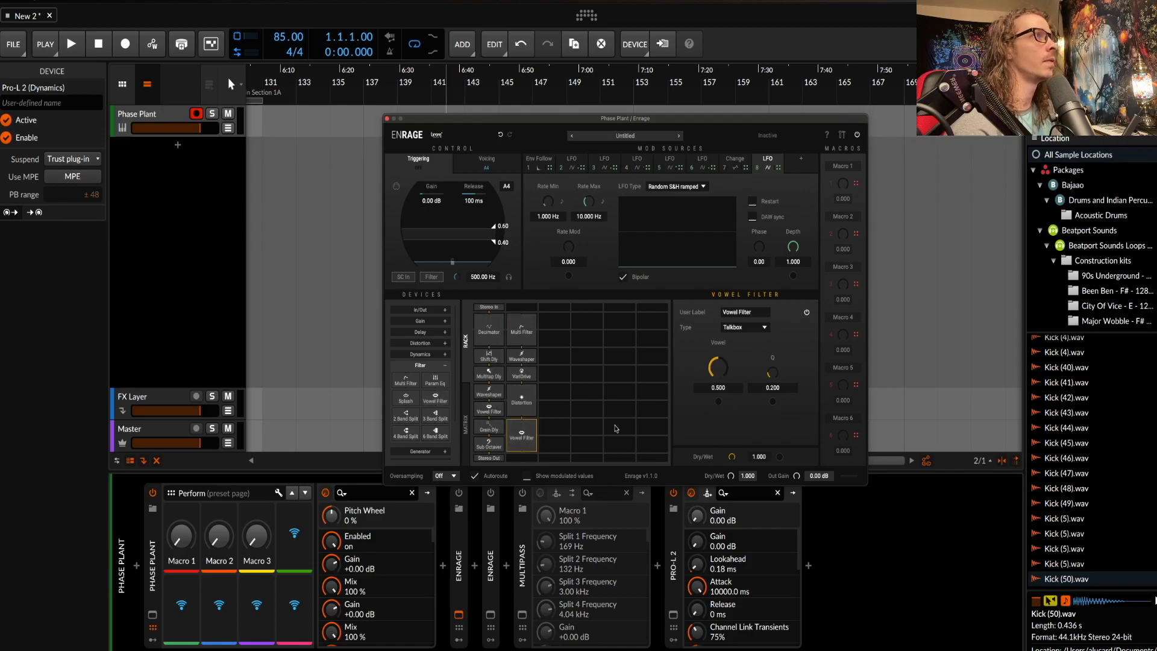
{"action": "left_click_drag", "start_coordinate": [731, 457], "coordinate": [728, 498]}
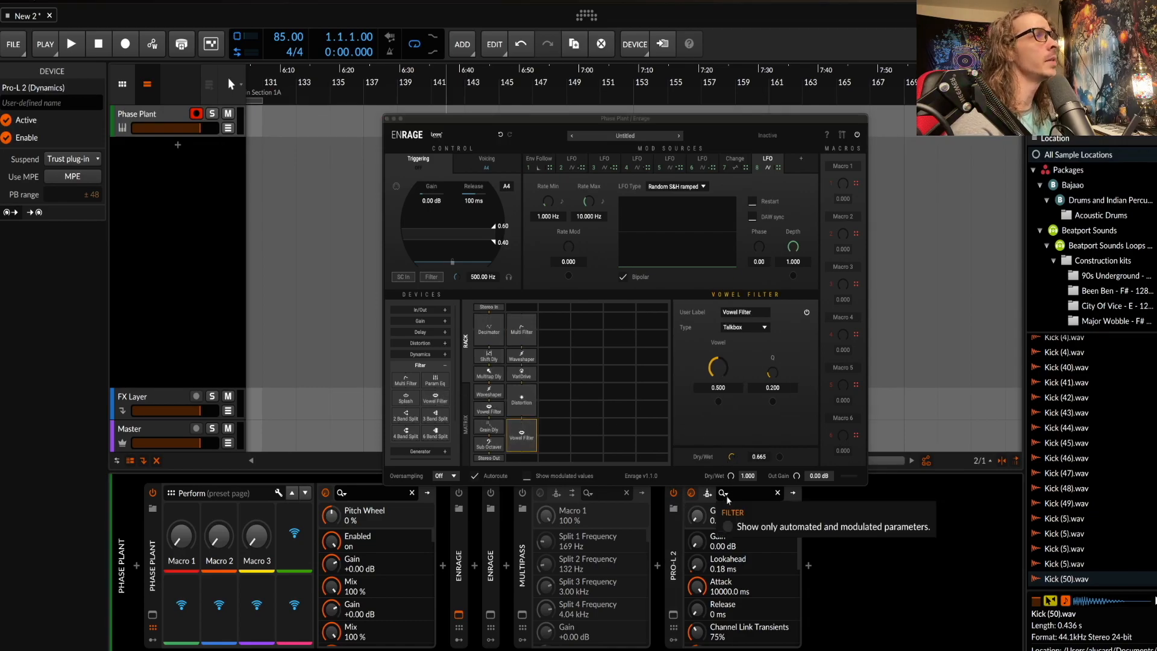
{"action": "double_click", "coordinate": [732, 457]}
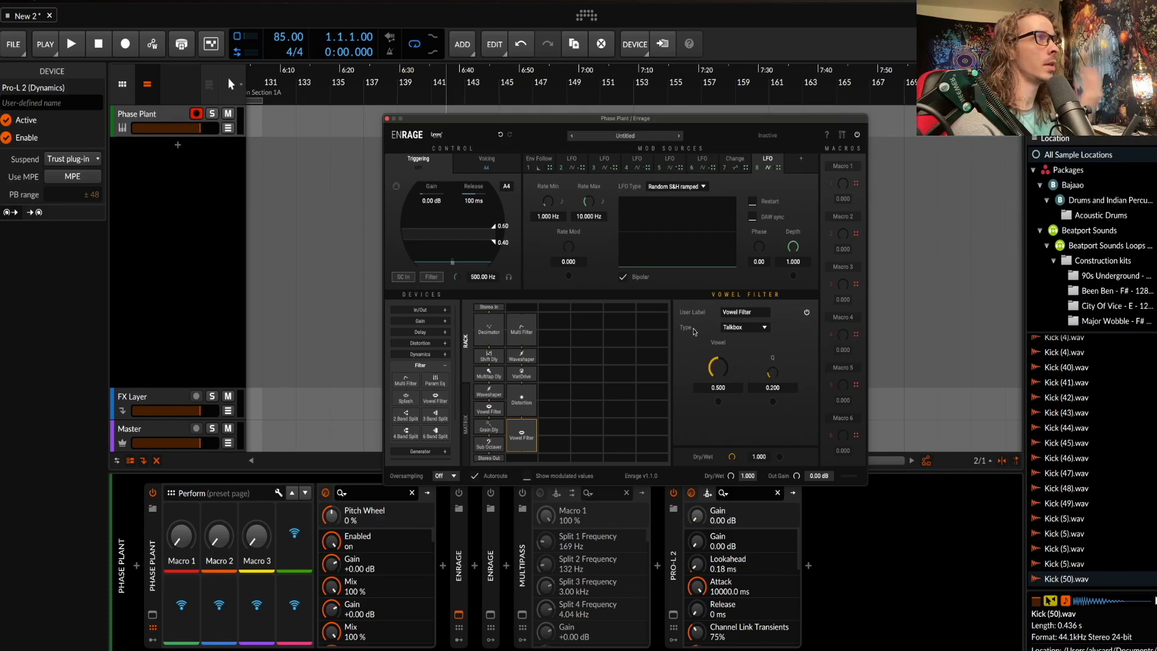
{"action": "left_click", "coordinate": [738, 331]}
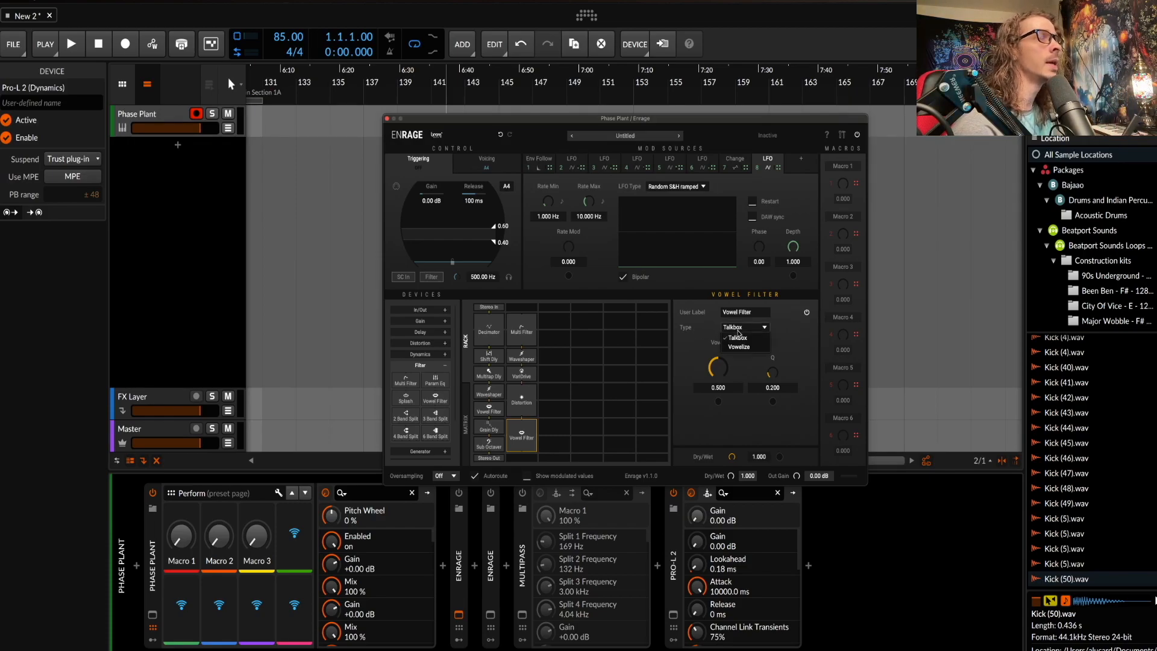
{"action": "left_click", "coordinate": [740, 347]}
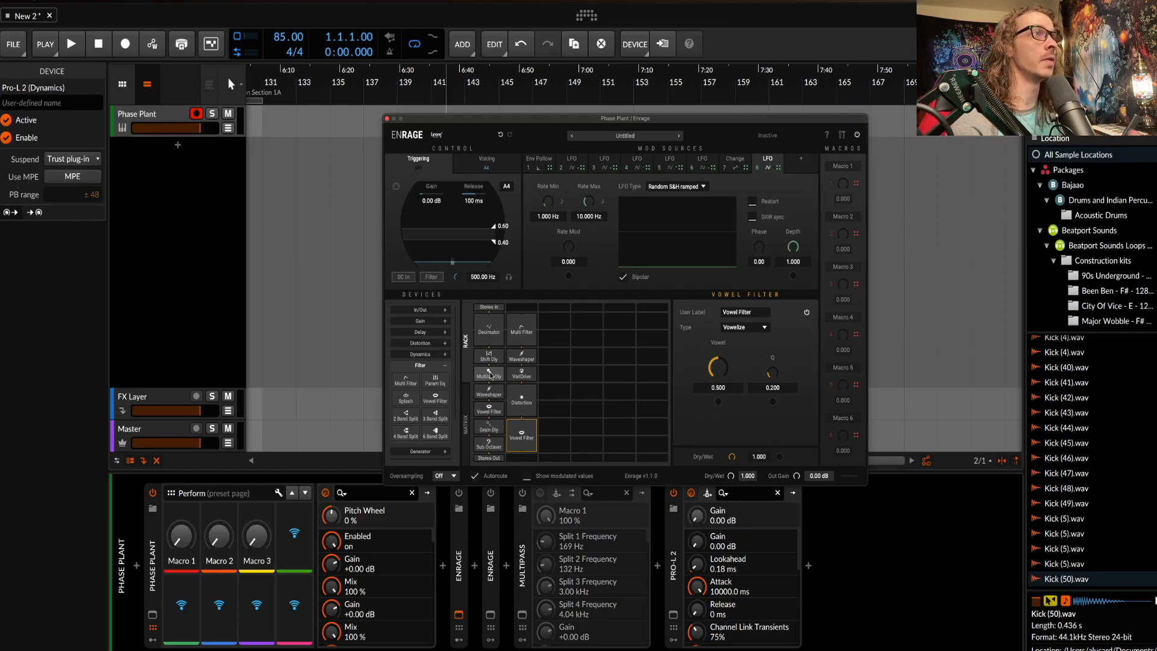
Examine the devices offered in the Generator and Imaging categories.
{"action": "left_click", "coordinate": [445, 366]}
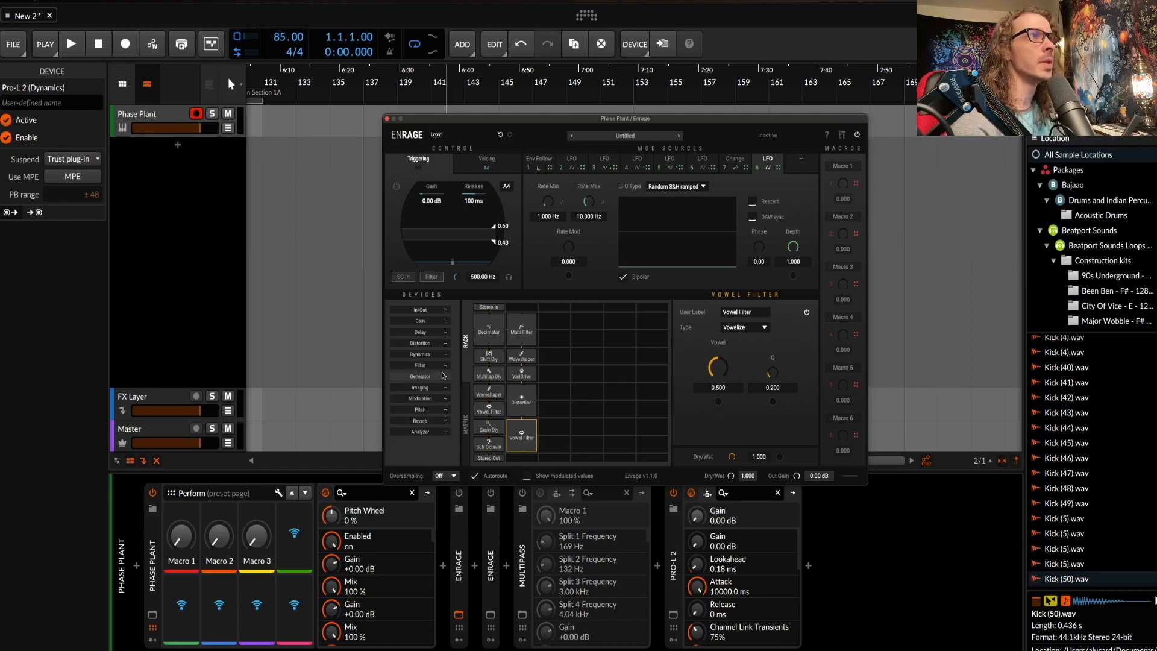
{"action": "left_click", "coordinate": [445, 376]}
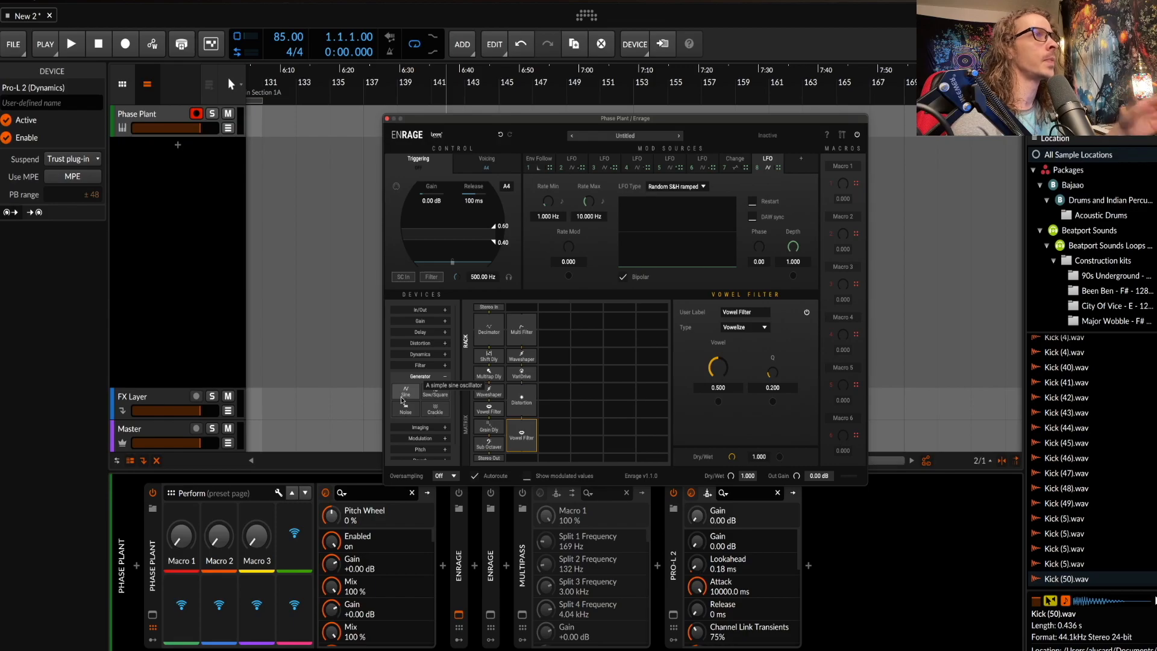
{"action": "left_click", "coordinate": [444, 430]}
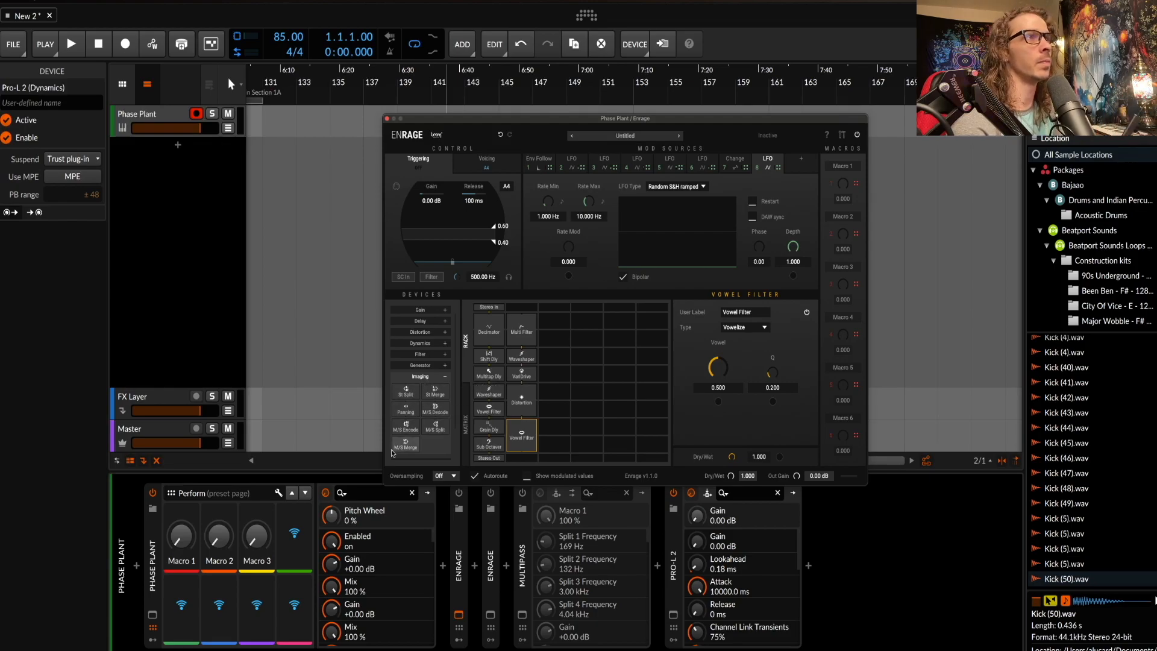
{"action": "left_click", "coordinate": [445, 378]}
Try a Vocoder in the third rack column with its shift at 4.543 semitones, and remove it.
{"action": "left_click", "coordinate": [445, 398]}
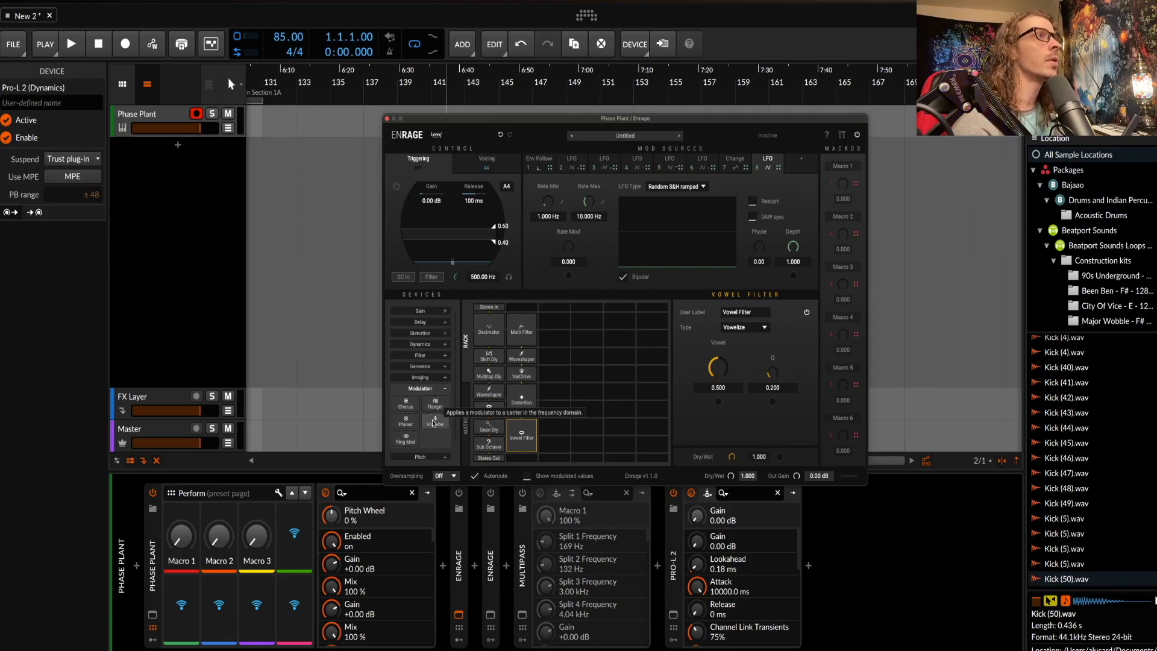
{"action": "left_click_drag", "start_coordinate": [473, 422], "coordinate": [561, 346]}
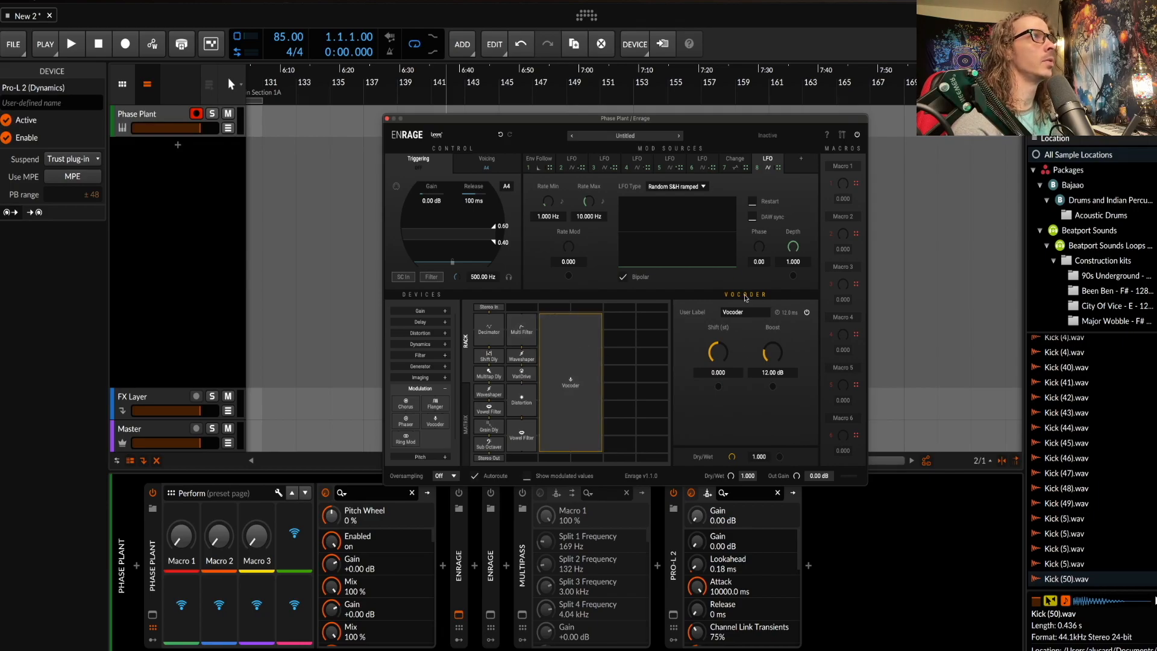
{"action": "left_click_drag", "start_coordinate": [718, 359], "coordinate": [714, 338]}
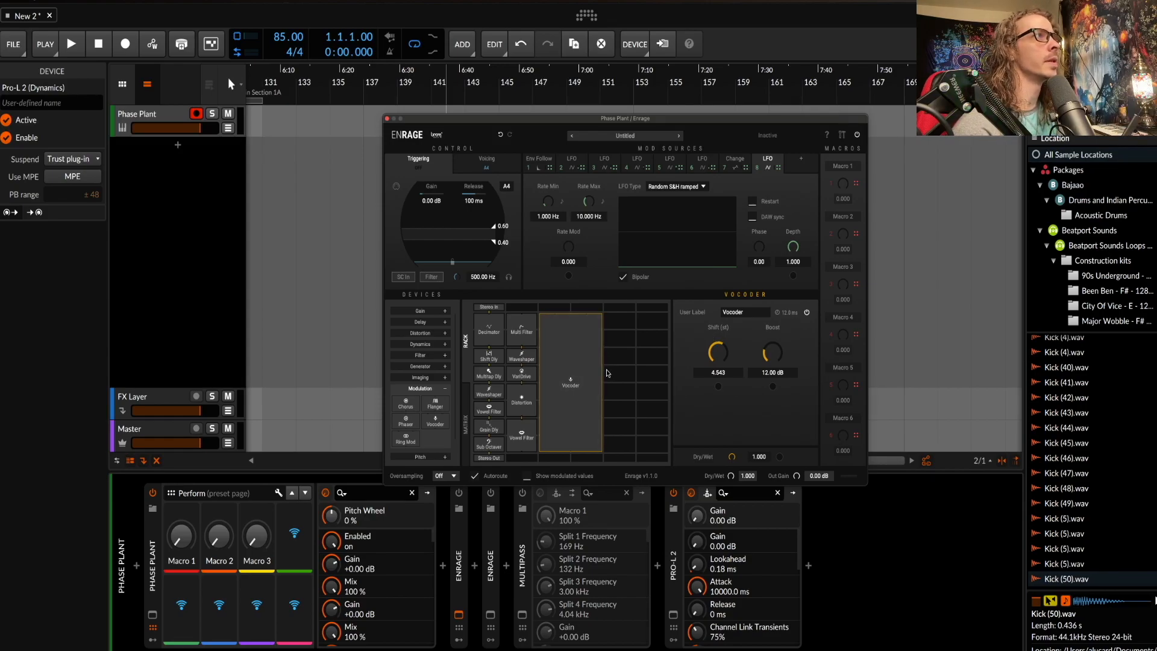
{"action": "right_click", "coordinate": [571, 369]}
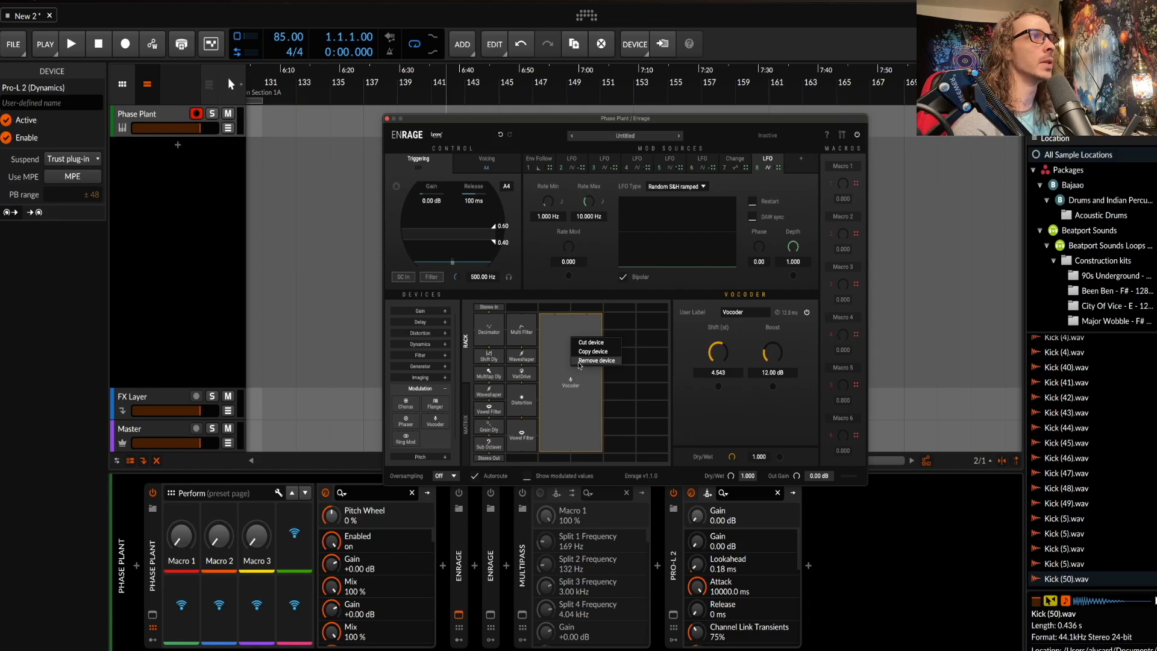
{"action": "left_click", "coordinate": [579, 361]}
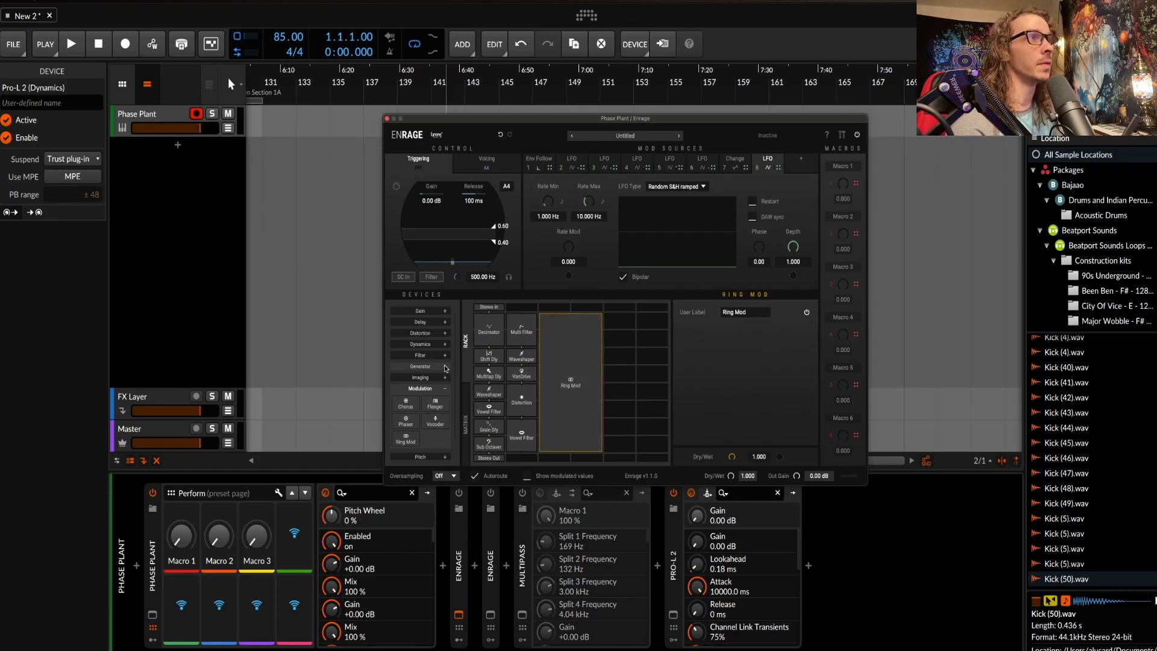
Add a Sine generator above the Ring Mod in the third rack column and set its frequency to 513.60 Hz.
{"action": "left_click", "coordinate": [420, 365]}
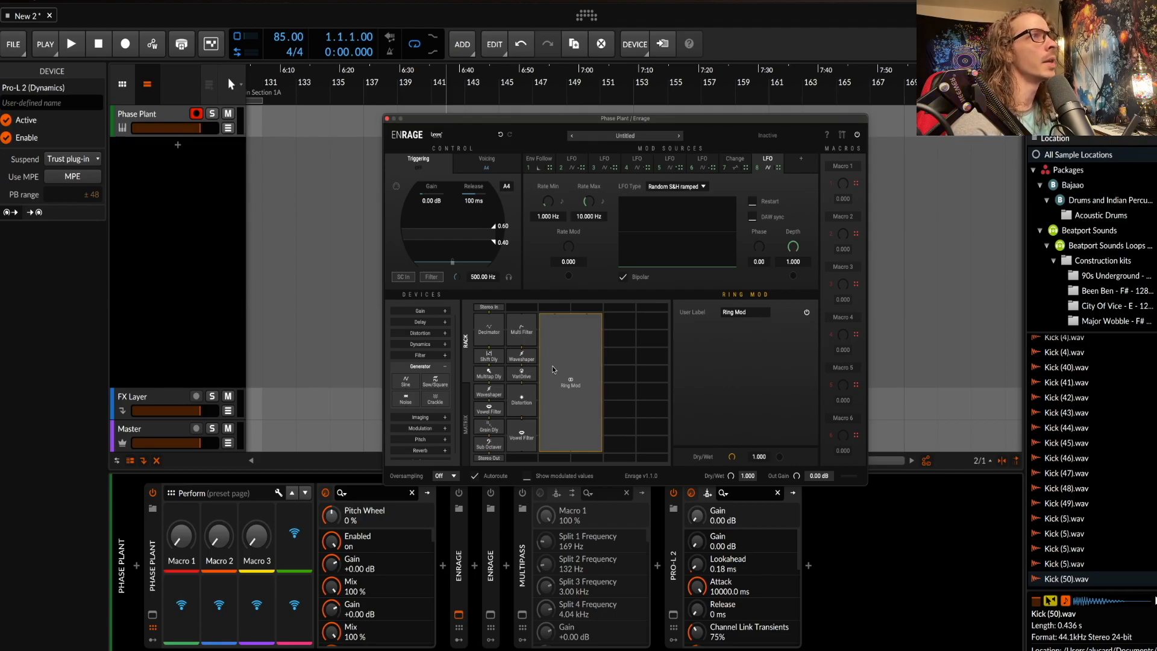
{"action": "left_click_drag", "start_coordinate": [408, 387], "coordinate": [557, 341]}
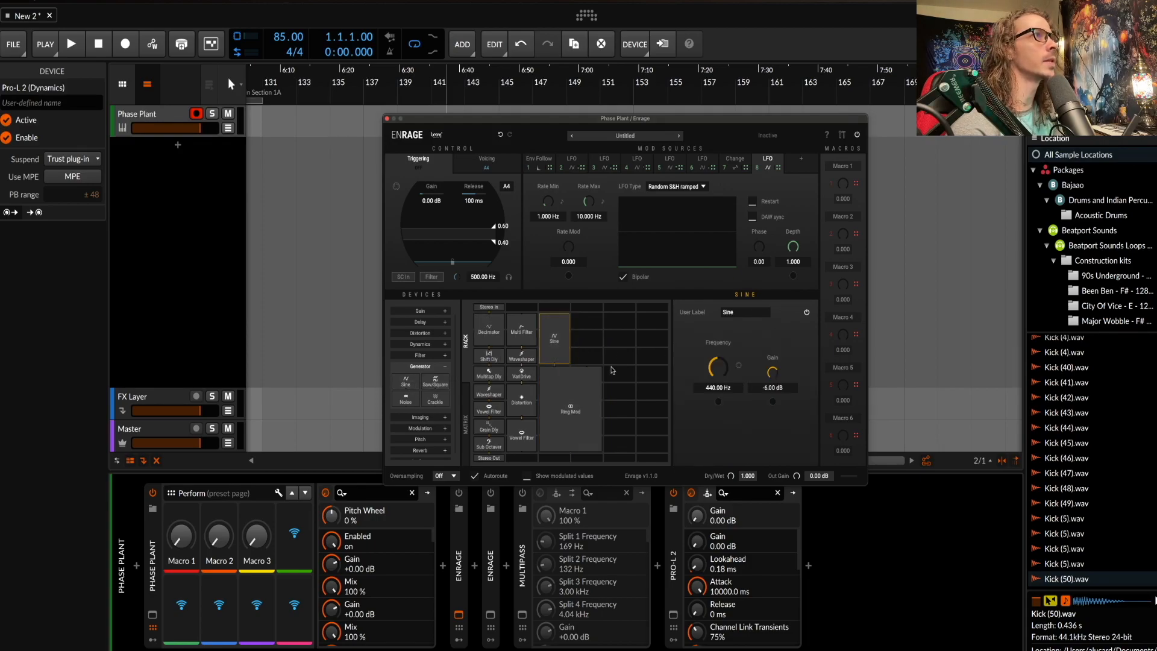
{"action": "mouse_move", "coordinate": [713, 369]}
{"action": "left_mouse_down"}
{"action": "mouse_move", "coordinate": [710, 360]}
{"action": "mouse_move", "coordinate": [711, 380]}
{"action": "left_mouse_up"}
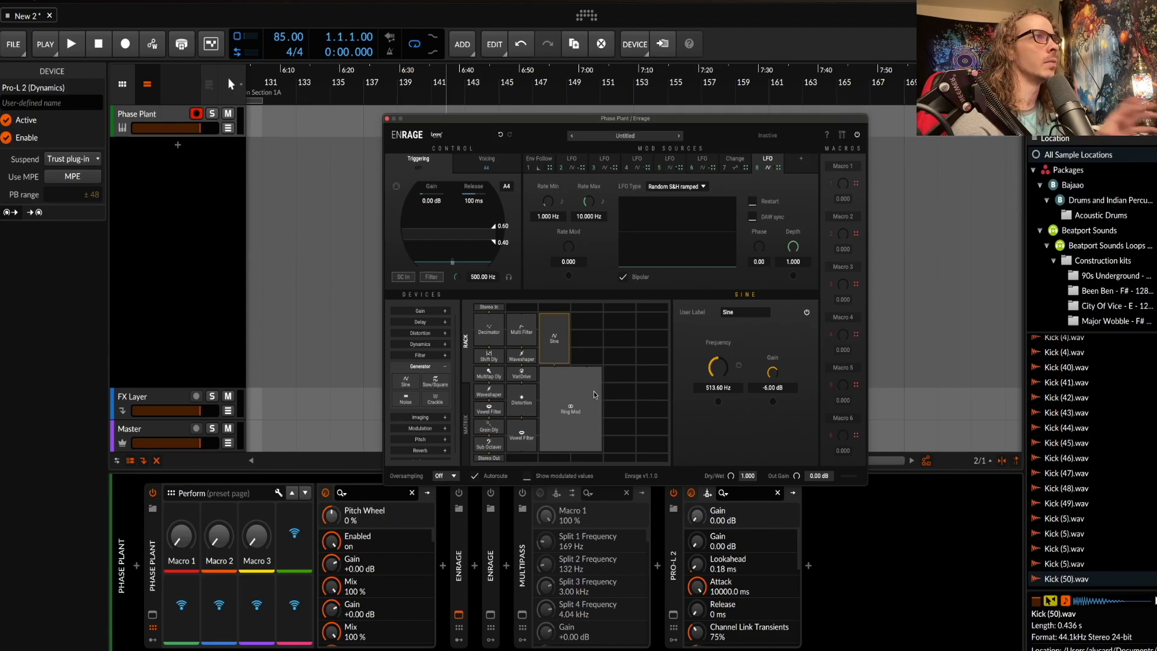
Add a Freq Shift from the Pitch devices above the Sine in the third rack column.
{"action": "left_click", "coordinate": [446, 367]}
{"action": "left_click", "coordinate": [445, 412]}
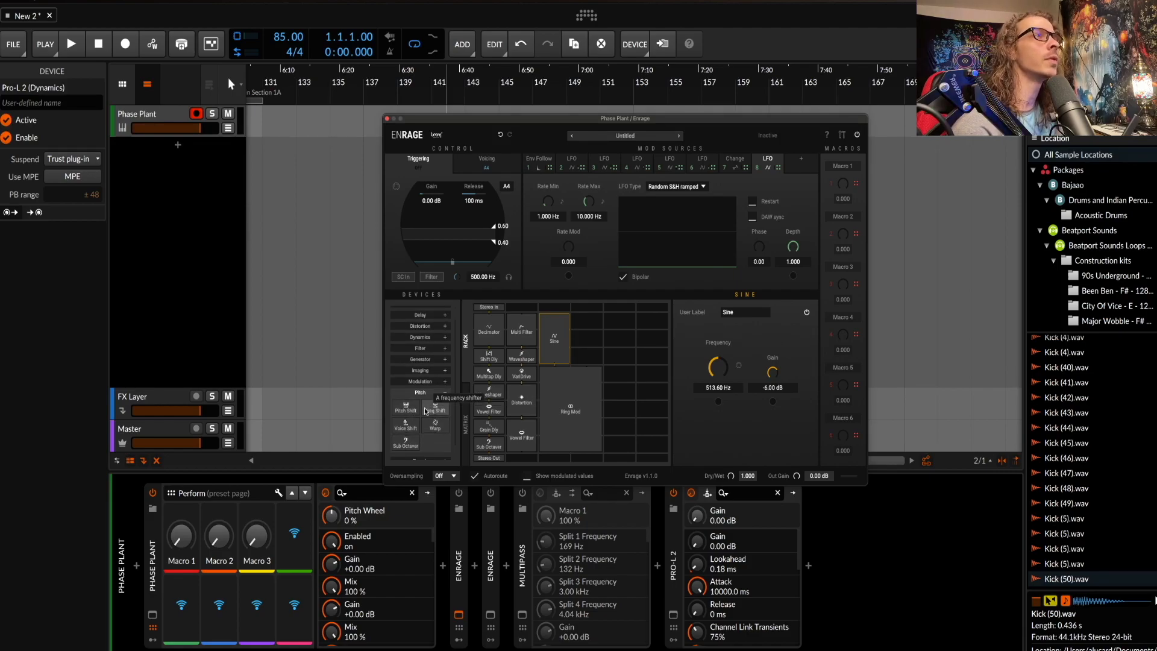
{"action": "left_click_drag", "start_coordinate": [425, 412], "coordinate": [555, 331]}
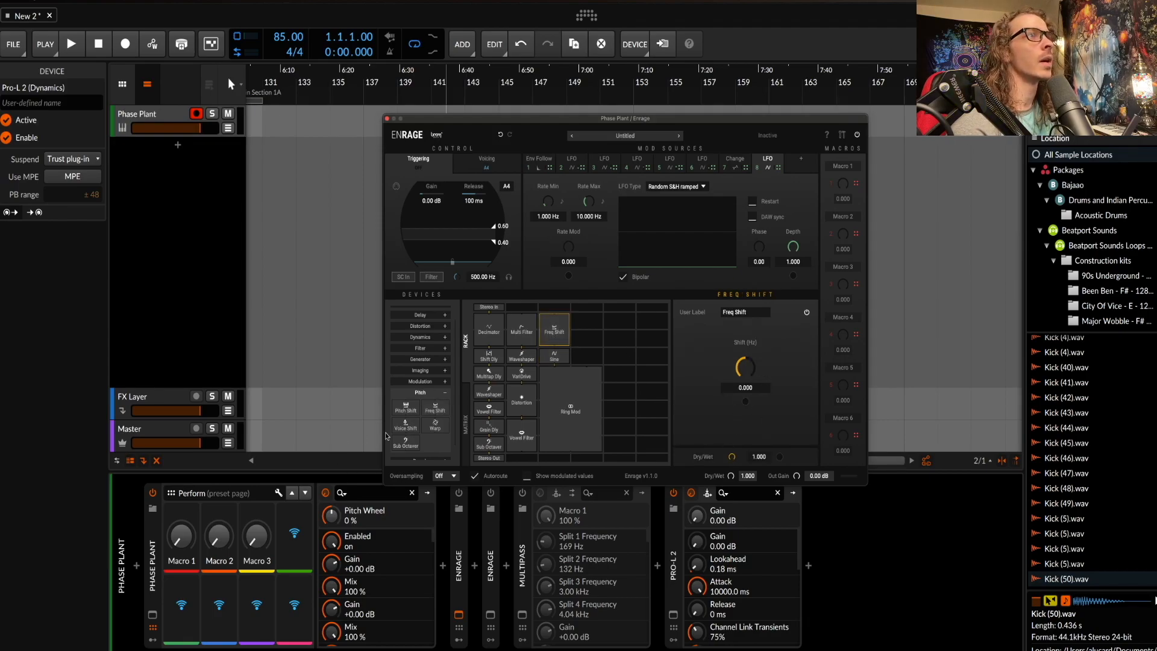
Try a Warp between the Freq Shift and the Sine, reshaping its frequency curve with extra points, and remove it.
{"action": "left_click_drag", "start_coordinate": [435, 427], "coordinate": [554, 338]}
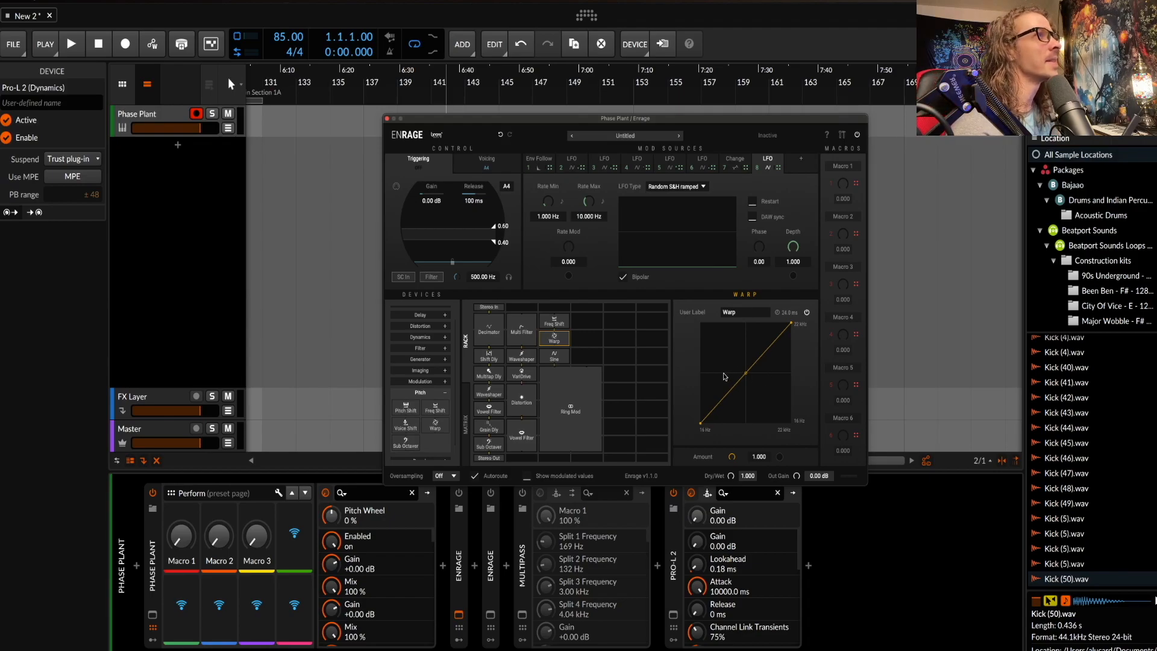
{"action": "double_click", "coordinate": [724, 379]}
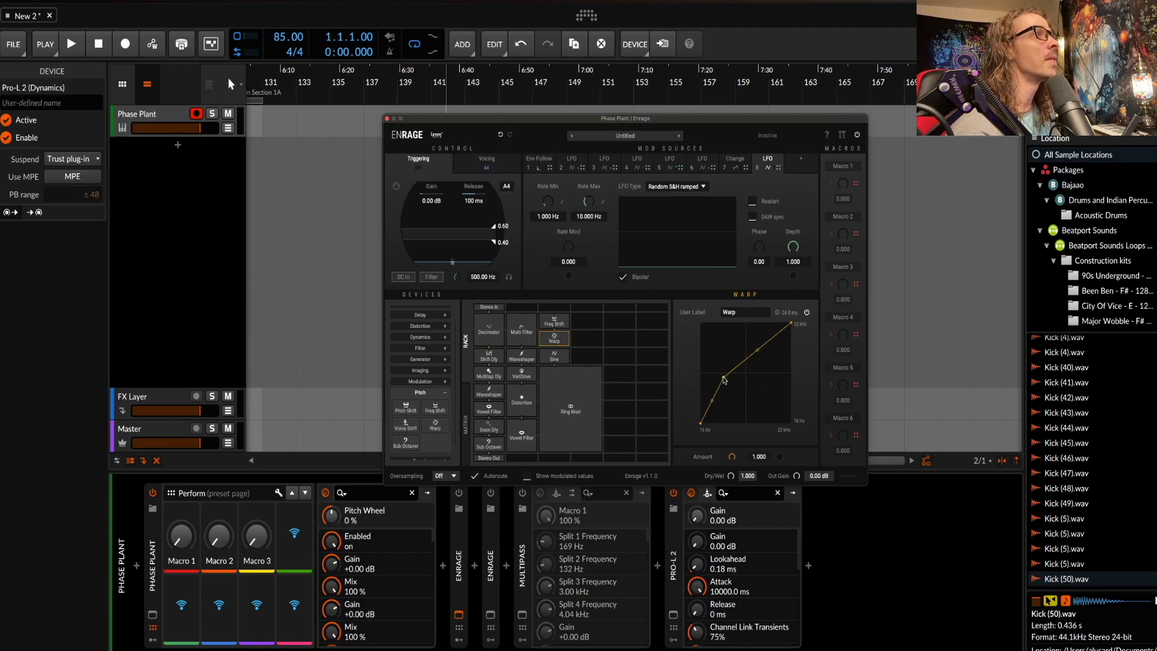
{"action": "double_click", "coordinate": [733, 403]}
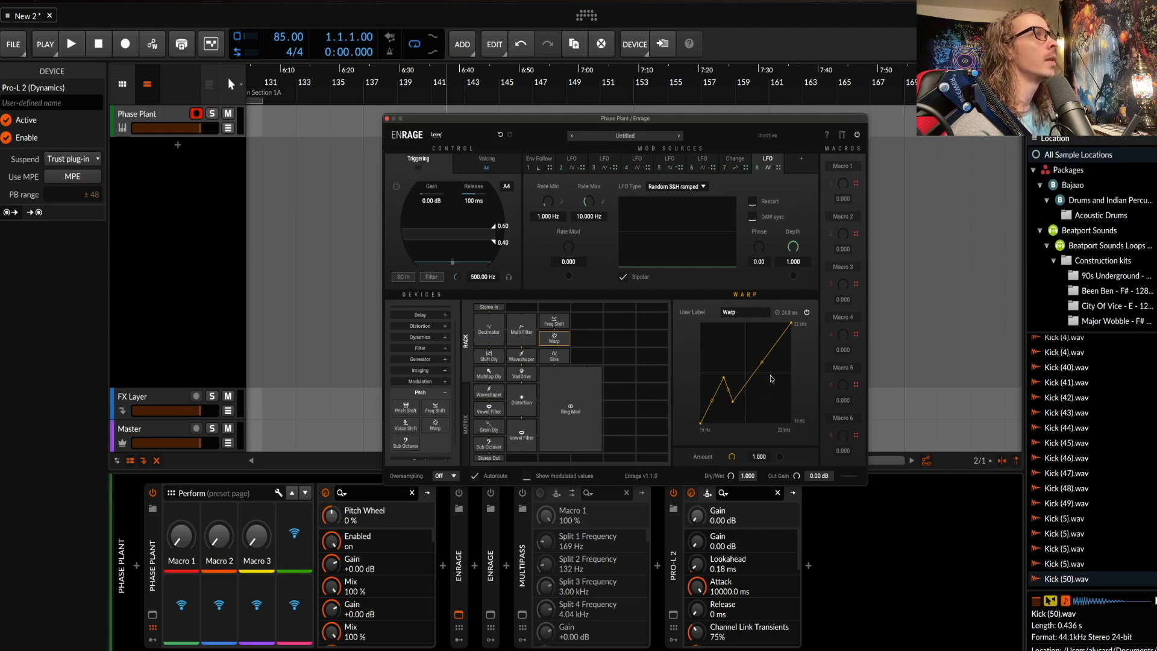
{"action": "double_click", "coordinate": [776, 395]}
{"action": "mouse_move", "coordinate": [776, 395]}
{"action": "left_mouse_down"}
{"action": "mouse_move", "coordinate": [785, 410]}
{"action": "mouse_move", "coordinate": [760, 375]}
{"action": "mouse_move", "coordinate": [777, 410]}
{"action": "mouse_move", "coordinate": [760, 377]}
{"action": "mouse_move", "coordinate": [762, 404]}
{"action": "mouse_move", "coordinate": [773, 396]}
{"action": "left_mouse_up"}
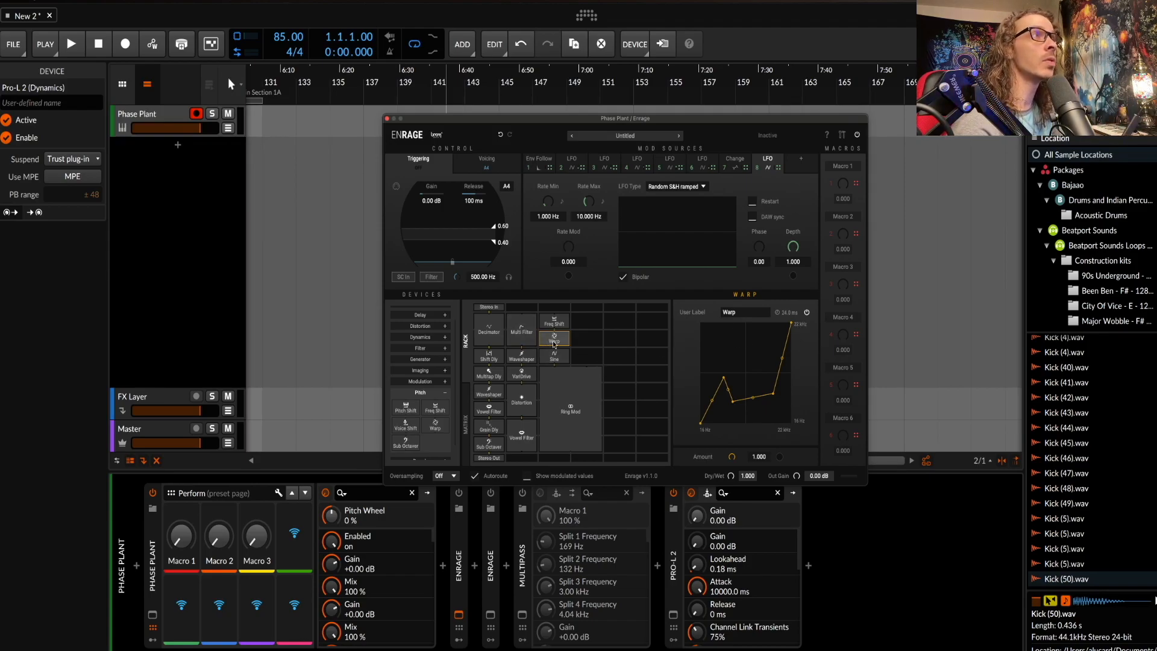
{"action": "left_click_drag", "start_coordinate": [774, 399], "coordinate": [776, 345]}
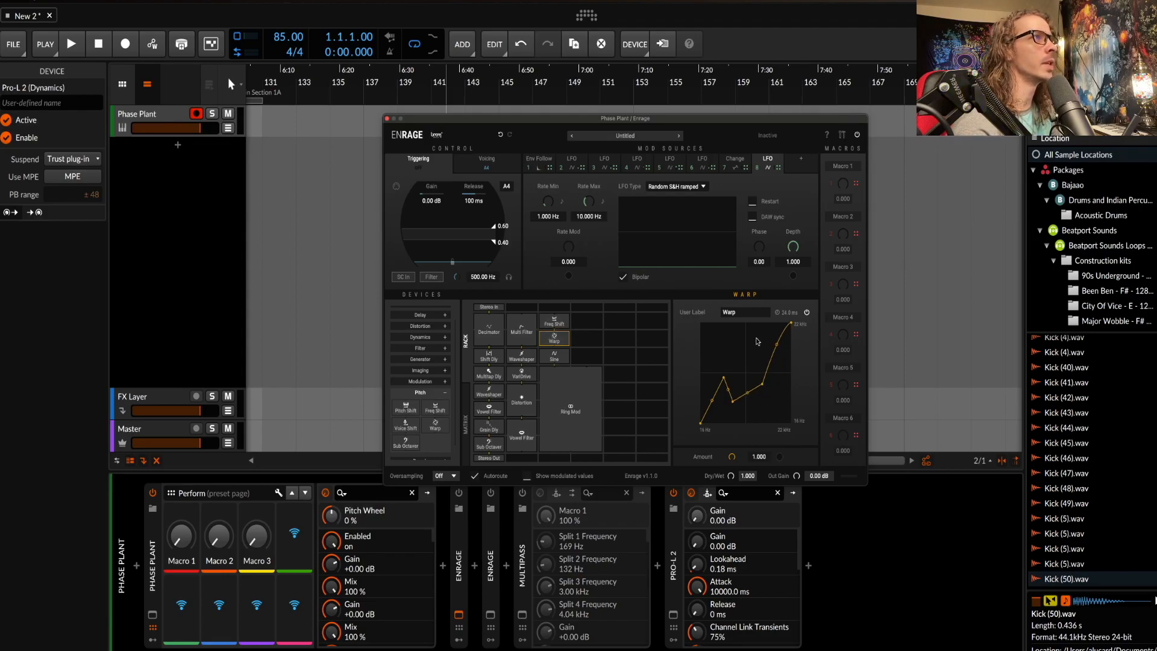
{"action": "right_click", "coordinate": [560, 341]}
{"action": "left_click", "coordinate": [579, 366]}
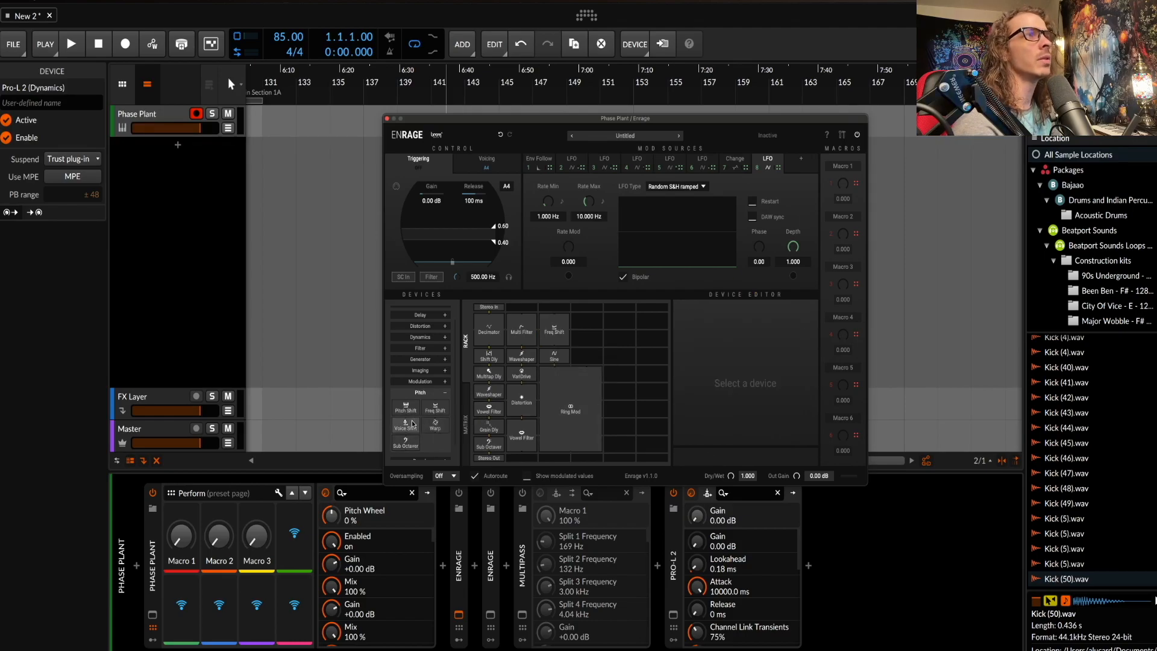
Add a Sub Octaver above the Ring Mod in the fourth rack column and set Octave 1 and Octave 2 to 0.00 dB.
{"action": "left_click_drag", "start_coordinate": [406, 444], "coordinate": [586, 341]}
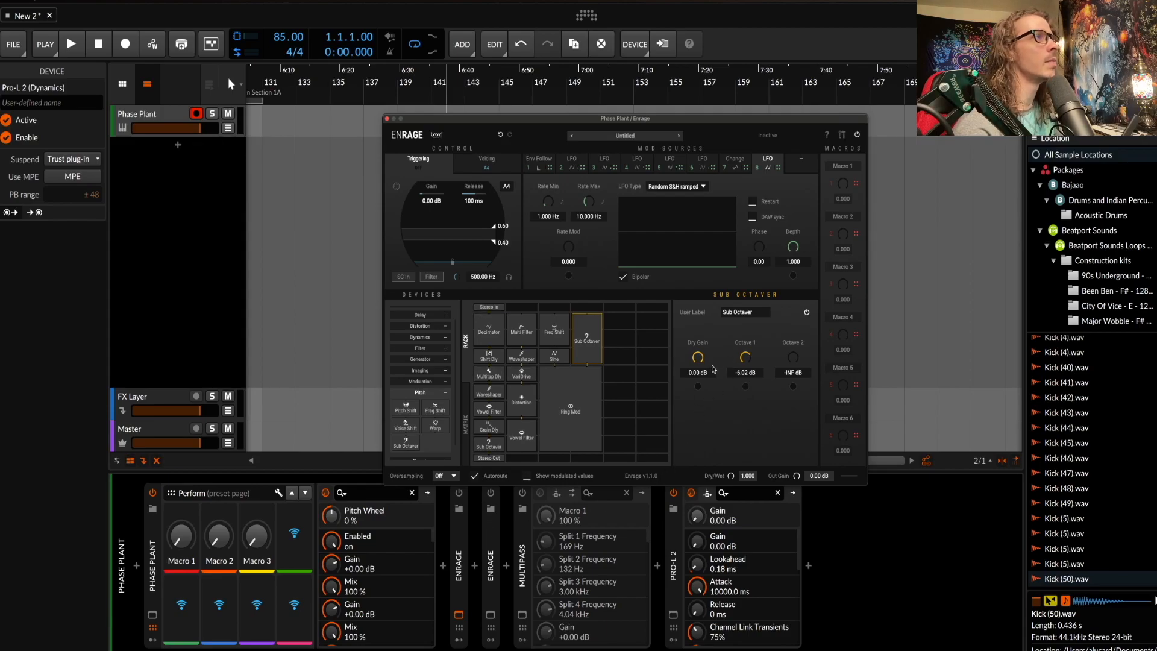
{"action": "left_click_drag", "start_coordinate": [747, 364], "coordinate": [747, 338]}
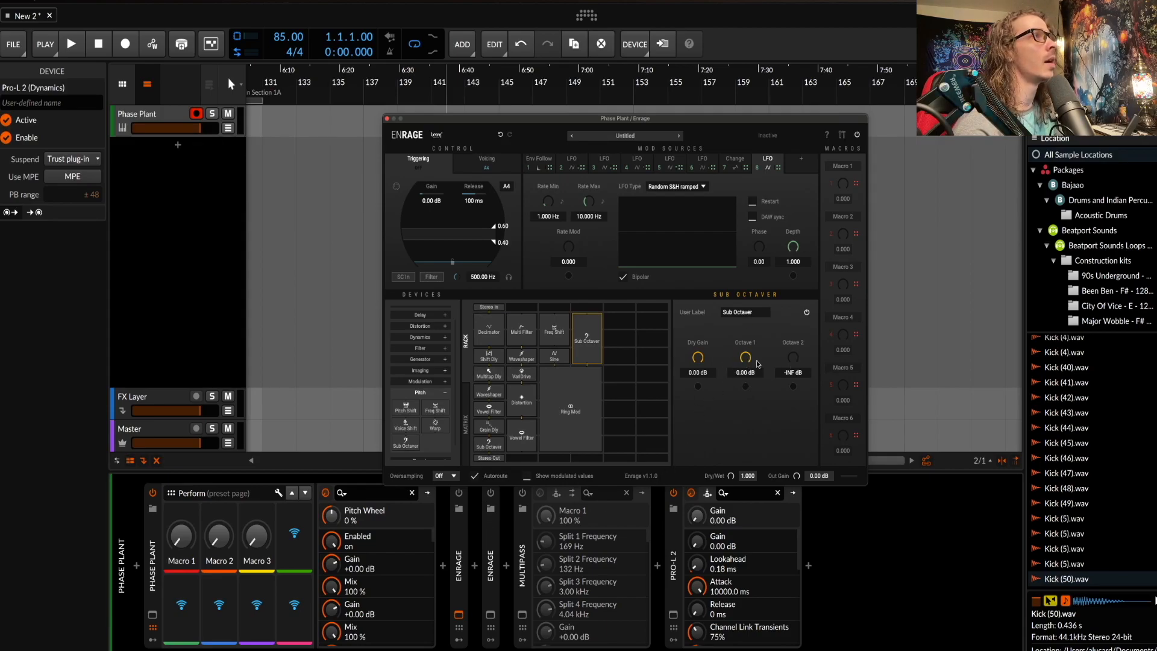
{"action": "left_click_drag", "start_coordinate": [790, 363], "coordinate": [799, 278]}
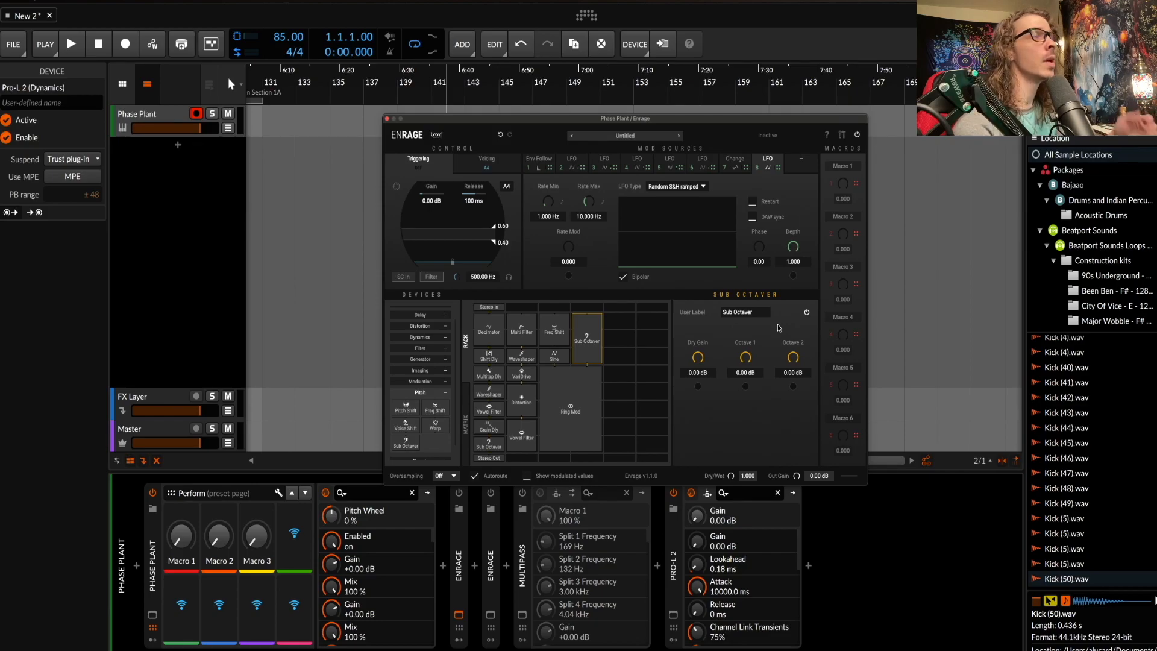
Add an IR Verb above the Sub Octaver and load the DEFAULT OVER COMPRESSION-bounce-1.wav audio file as its impulse response.
{"action": "scroll", "coordinate": [449, 381], "scroll_direction": "down", "scroll_amount": 1}
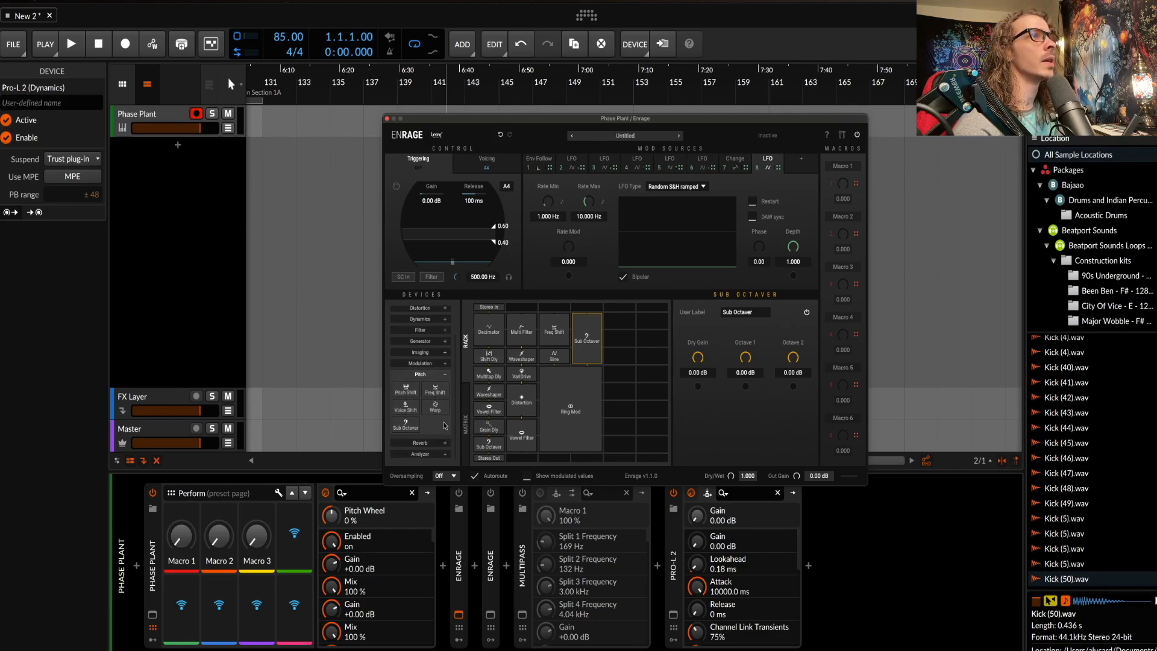
{"action": "left_click", "coordinate": [445, 444]}
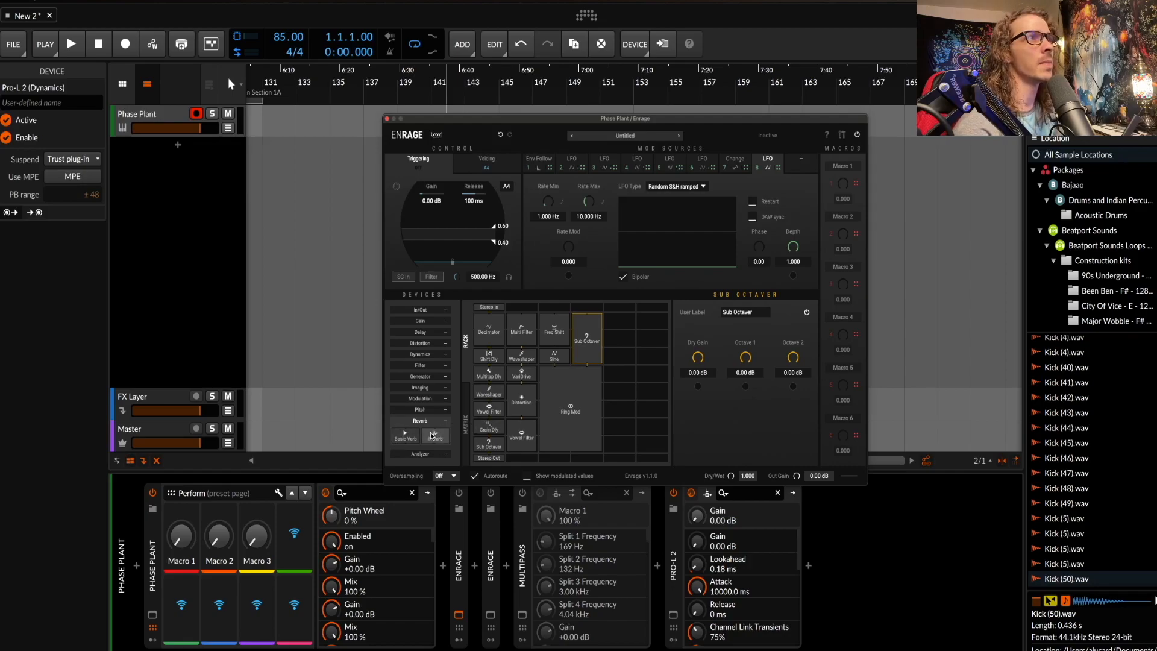
{"action": "left_click_drag", "start_coordinate": [434, 435], "coordinate": [587, 330]}
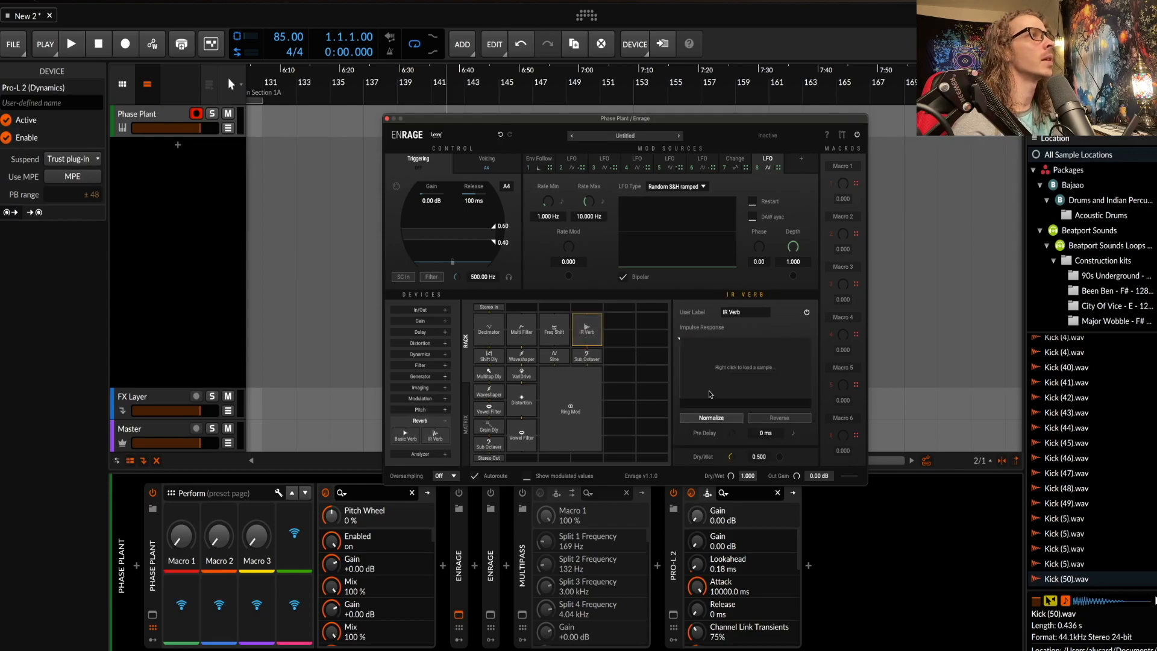
{"action": "left_click", "coordinate": [738, 362]}
{"action": "right_click", "coordinate": [727, 376]}
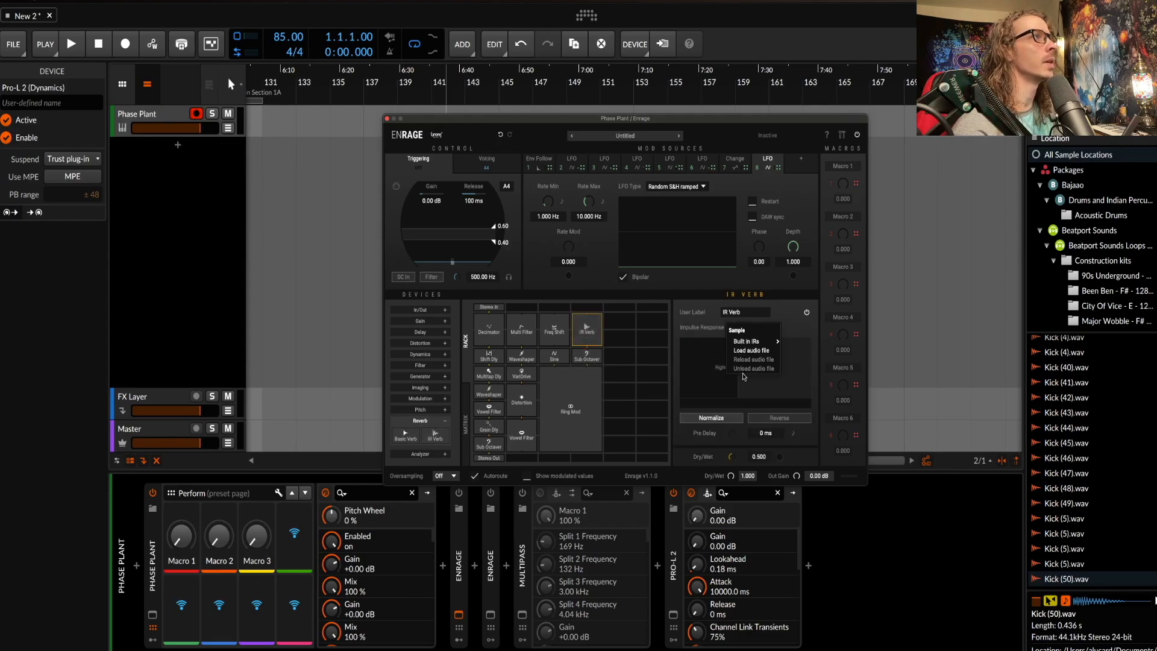
{"action": "left_click", "coordinate": [753, 350]}
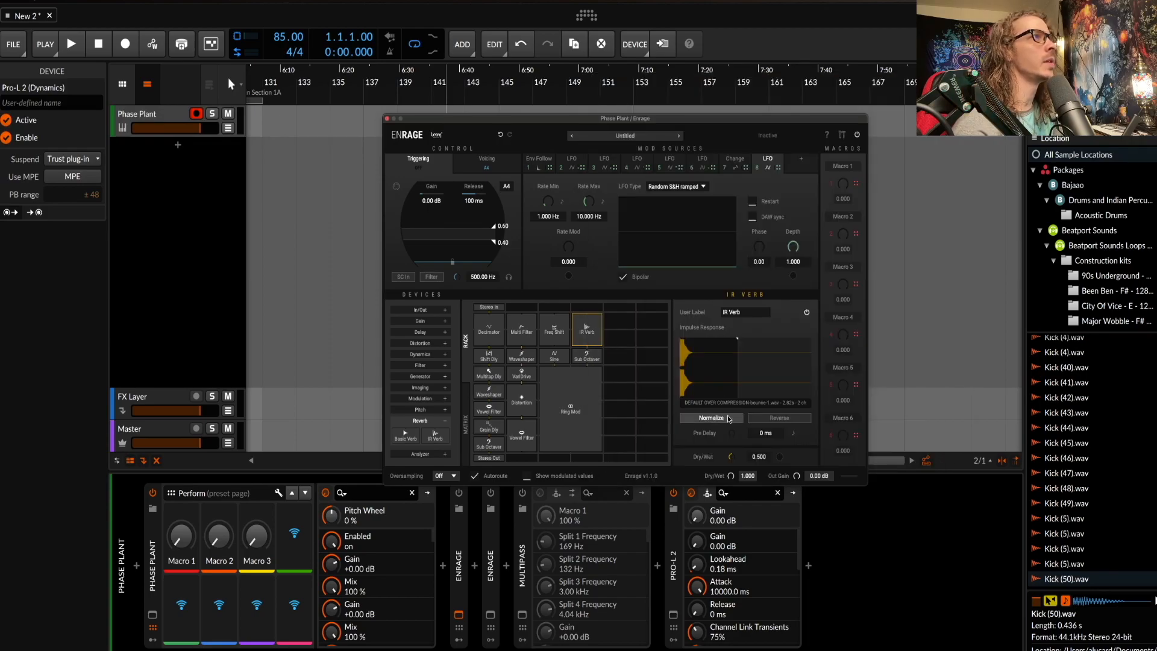
Turn off Normalize for the IR Verb, leave Reverse off, and set its pre delay to 3 ms.
{"action": "left_click", "coordinate": [766, 419]}
{"action": "left_click", "coordinate": [714, 419]}
{"action": "left_click", "coordinate": [757, 417]}
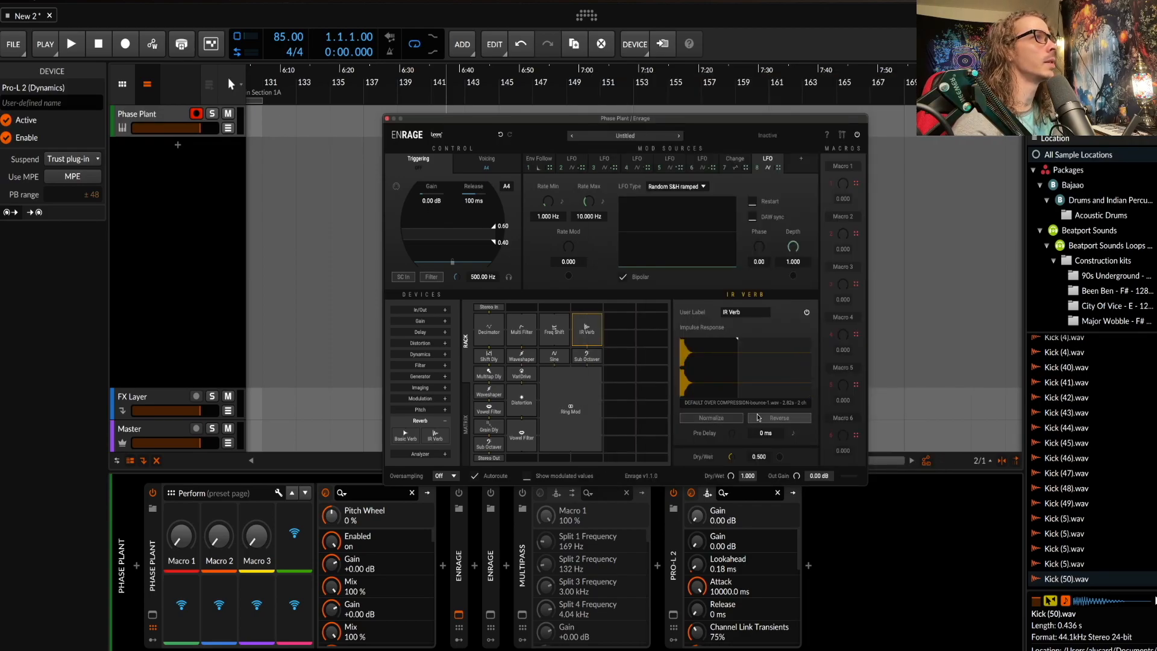
{"action": "left_click_drag", "start_coordinate": [730, 378], "coordinate": [723, 428]}
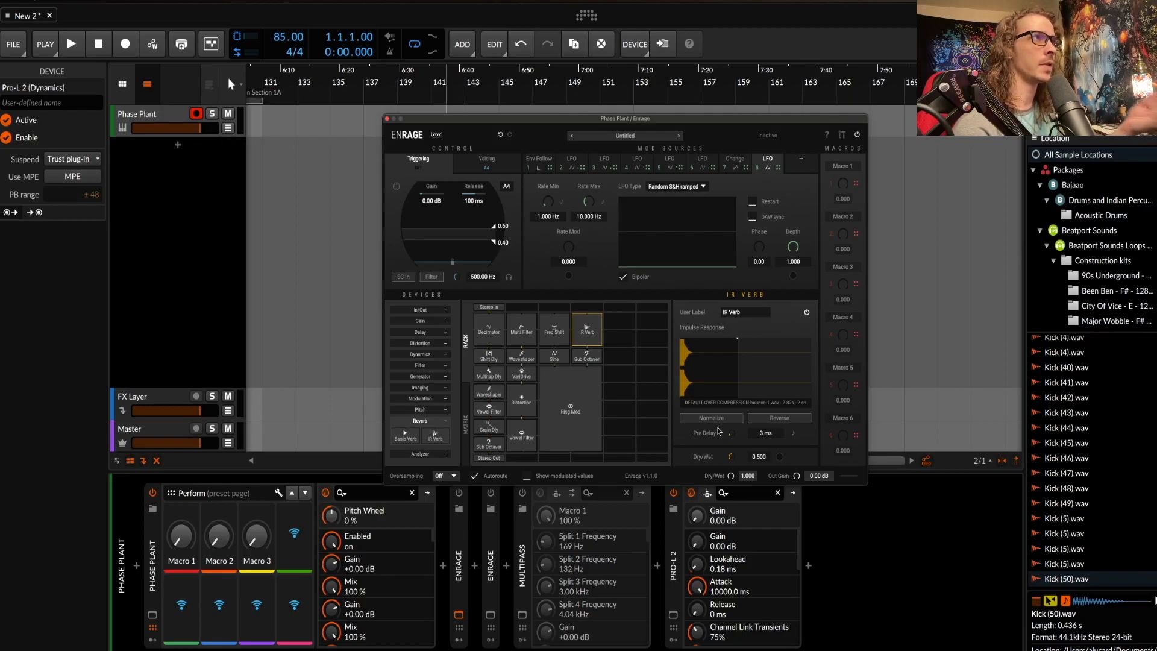
Examine the device offered in the Analyzer category.
{"action": "left_click", "coordinate": [445, 420]}
{"action": "left_click", "coordinate": [445, 432]}
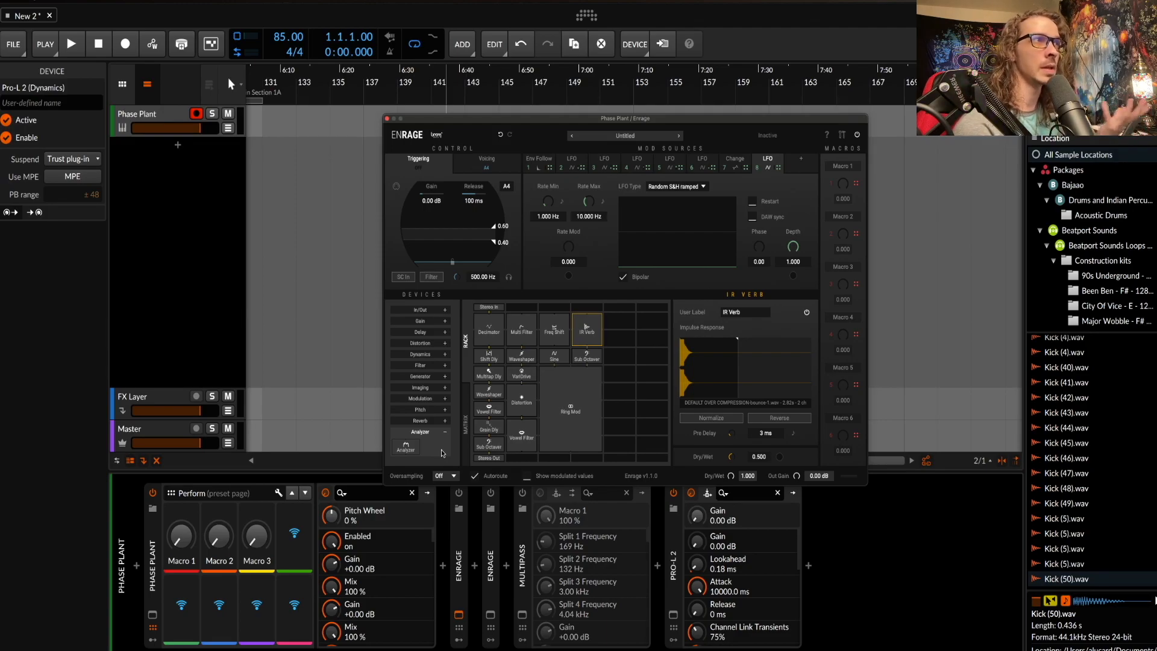
Remove the Ring Mod and every device in the rack's second column, including the VariDrive, Distortion and Vowel Filter.
{"action": "right_click", "coordinate": [522, 346]}
{"action": "left_click", "coordinate": [544, 367]}
{"action": "right_click", "coordinate": [524, 326]}
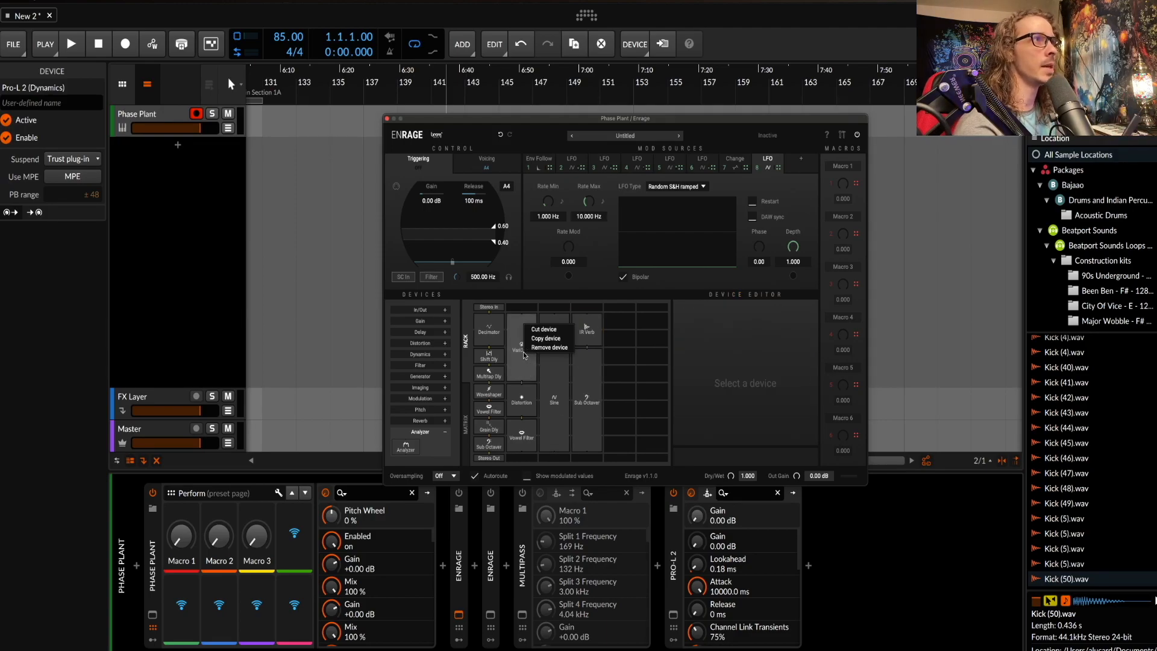
{"action": "left_click", "coordinate": [545, 347]}
{"action": "right_click", "coordinate": [526, 365]}
{"action": "left_click", "coordinate": [545, 361]}
{"action": "right_click", "coordinate": [525, 382]}
{"action": "left_click", "coordinate": [547, 374]}
Remove the Sine and Freq Shift from the rack's third column and the IR Verb and Sub Octaver from the fourth.
{"action": "right_click", "coordinate": [544, 374]}
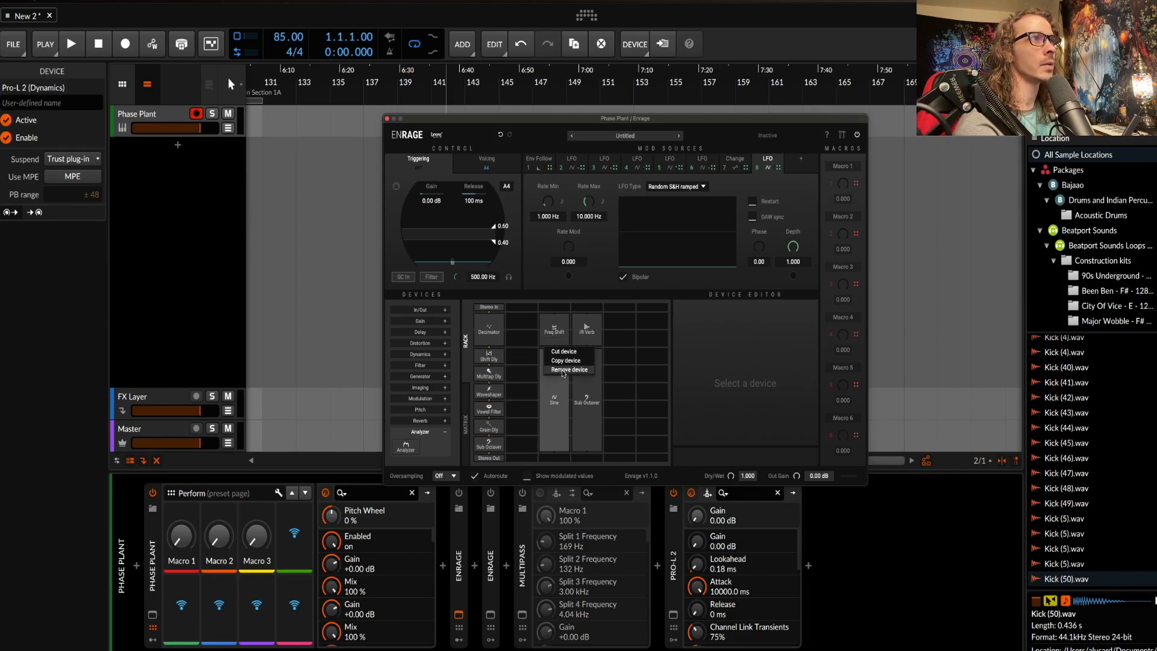
{"action": "left_click", "coordinate": [563, 380]}
{"action": "right_click", "coordinate": [561, 343]}
{"action": "left_click", "coordinate": [579, 365]}
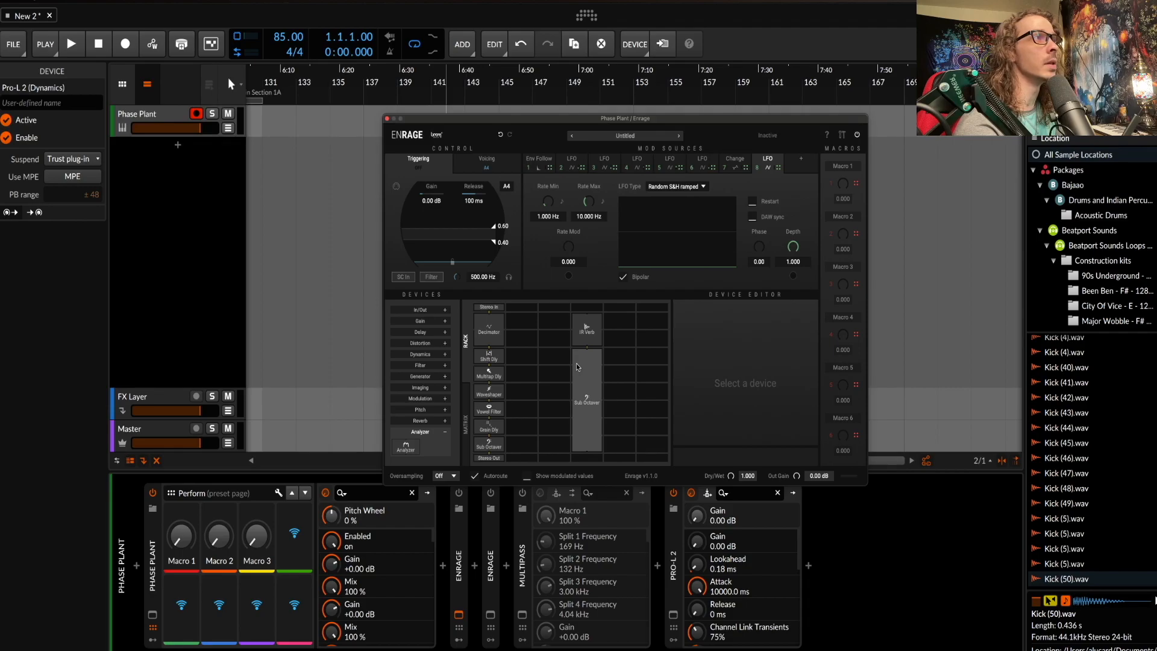
{"action": "right_click", "coordinate": [584, 335]}
{"action": "left_click", "coordinate": [593, 357]}
{"action": "right_click", "coordinate": [589, 356]}
{"action": "left_click", "coordinate": [609, 356]}
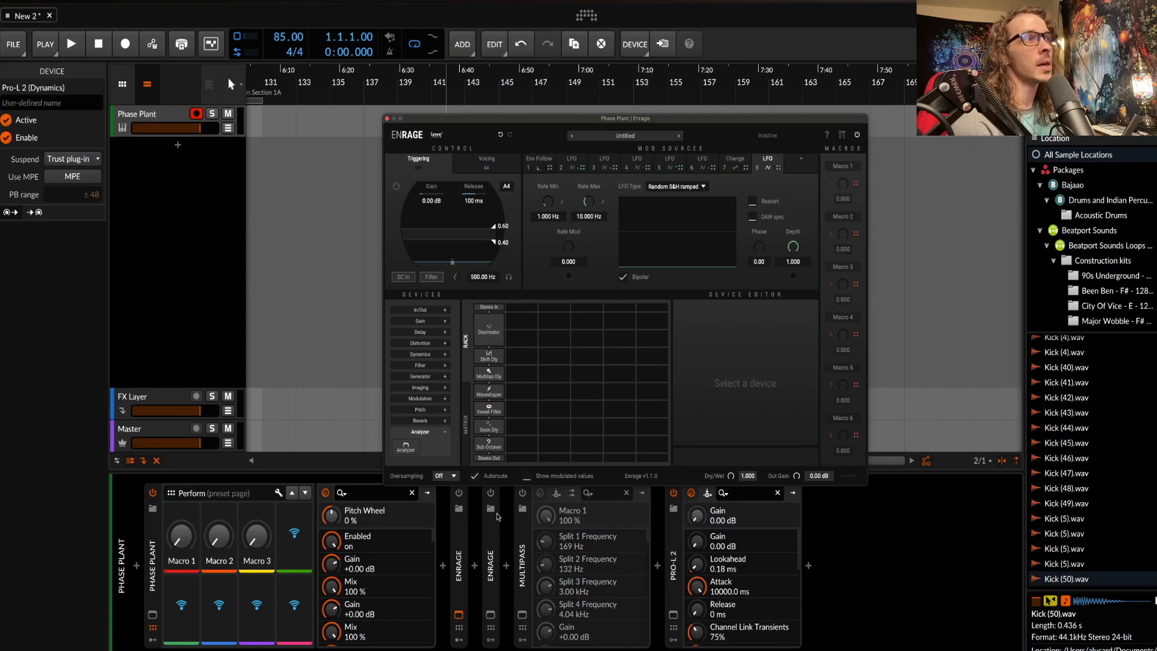
Examine the first Enrage's modulation matrix and the multiplied-source options of the Decimator Bits routing, and return to the rack view.
{"action": "left_click", "coordinate": [492, 569]}
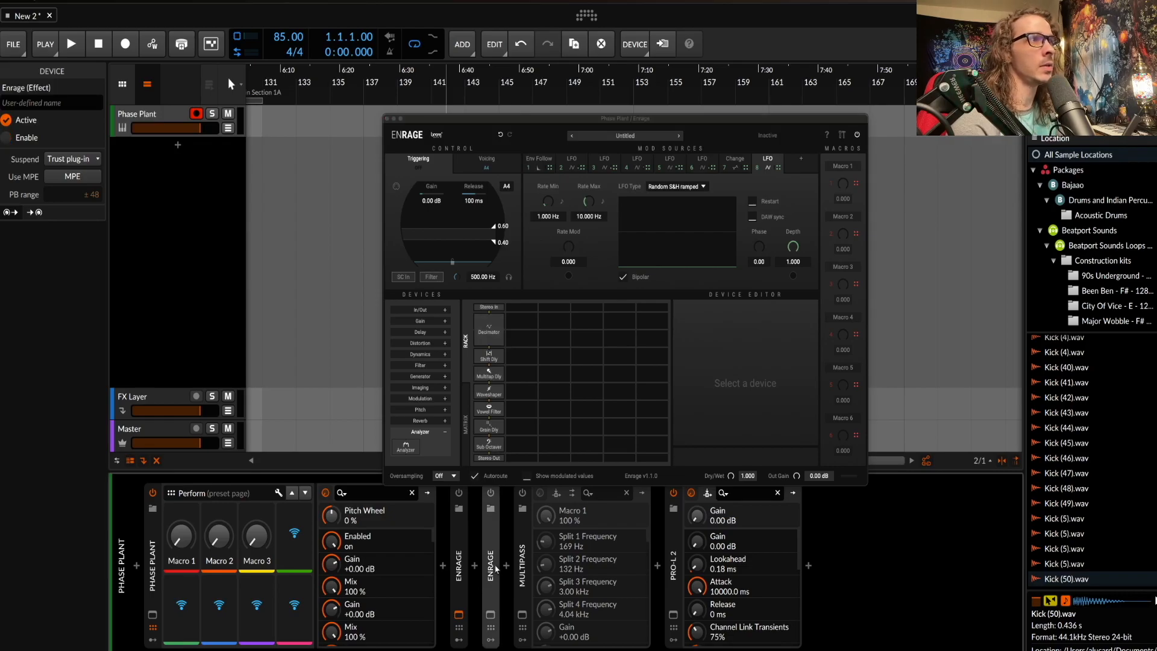
{"action": "left_click", "coordinate": [457, 553]}
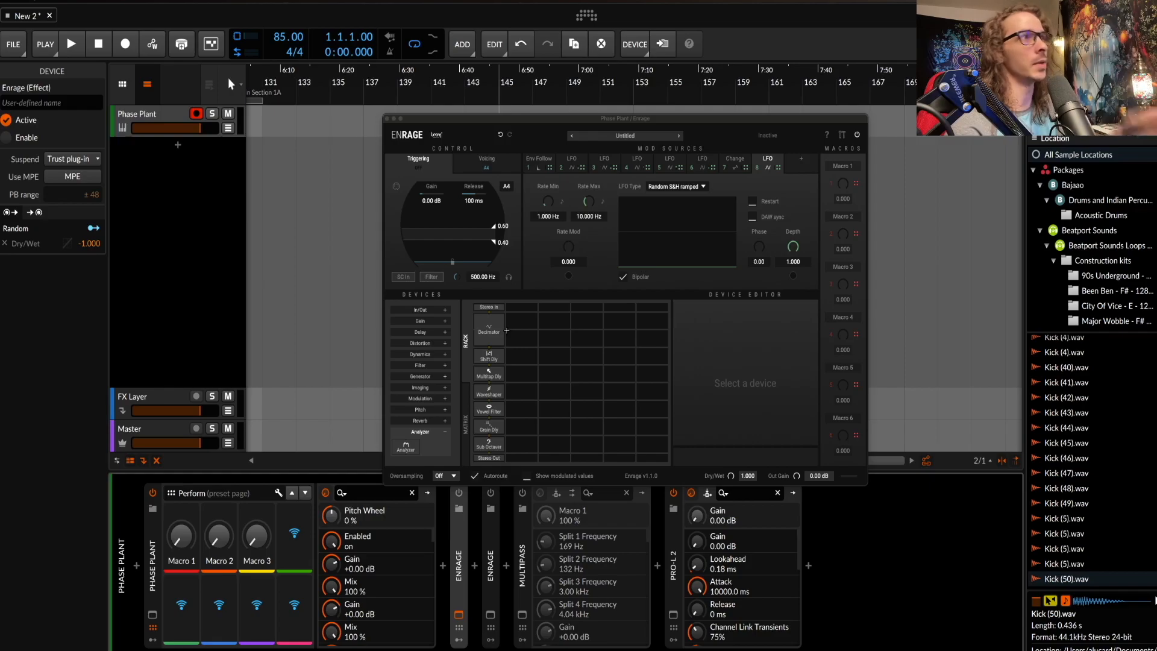
{"action": "left_click", "coordinate": [466, 419]}
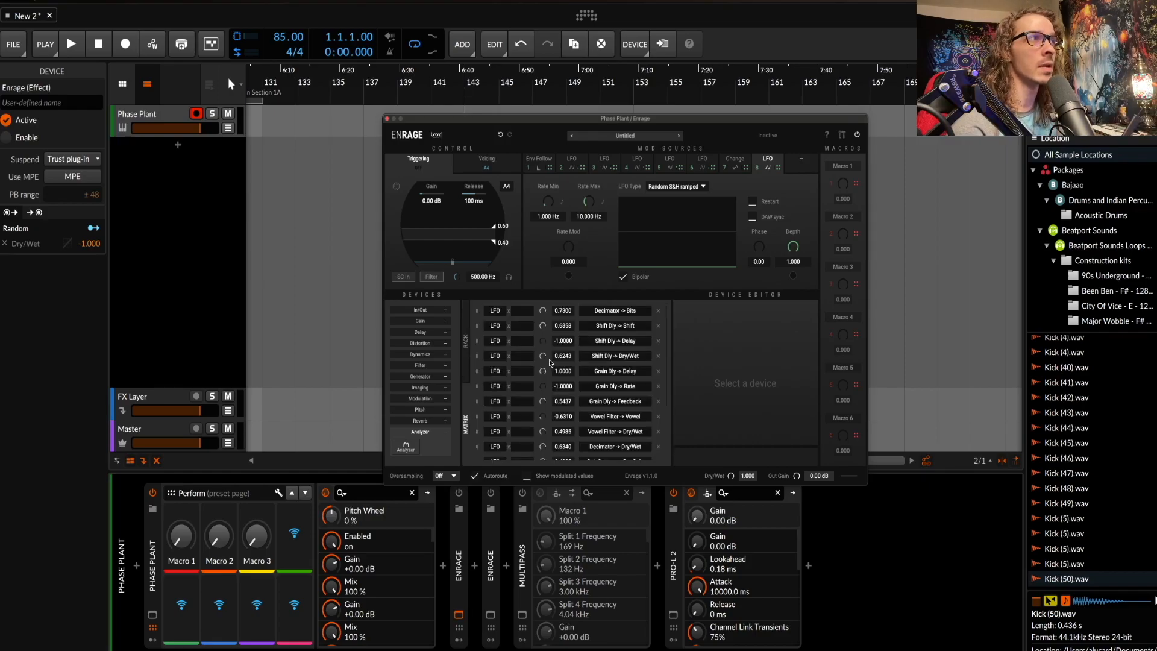
{"action": "left_click", "coordinate": [518, 313]}
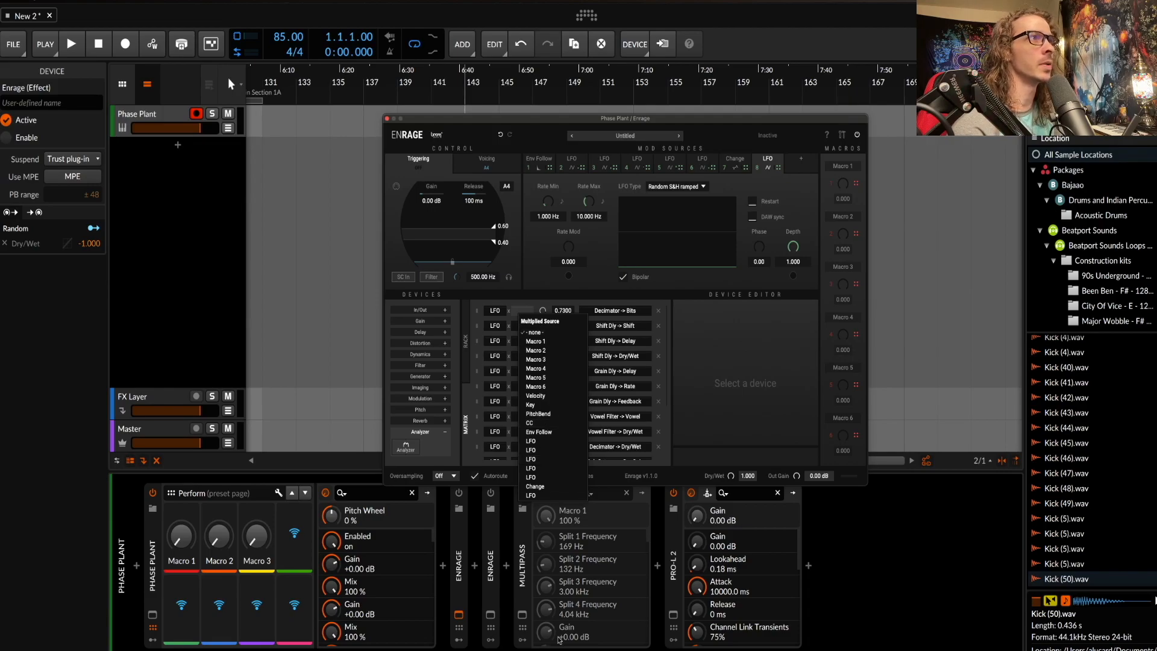
{"action": "left_click", "coordinate": [620, 315]}
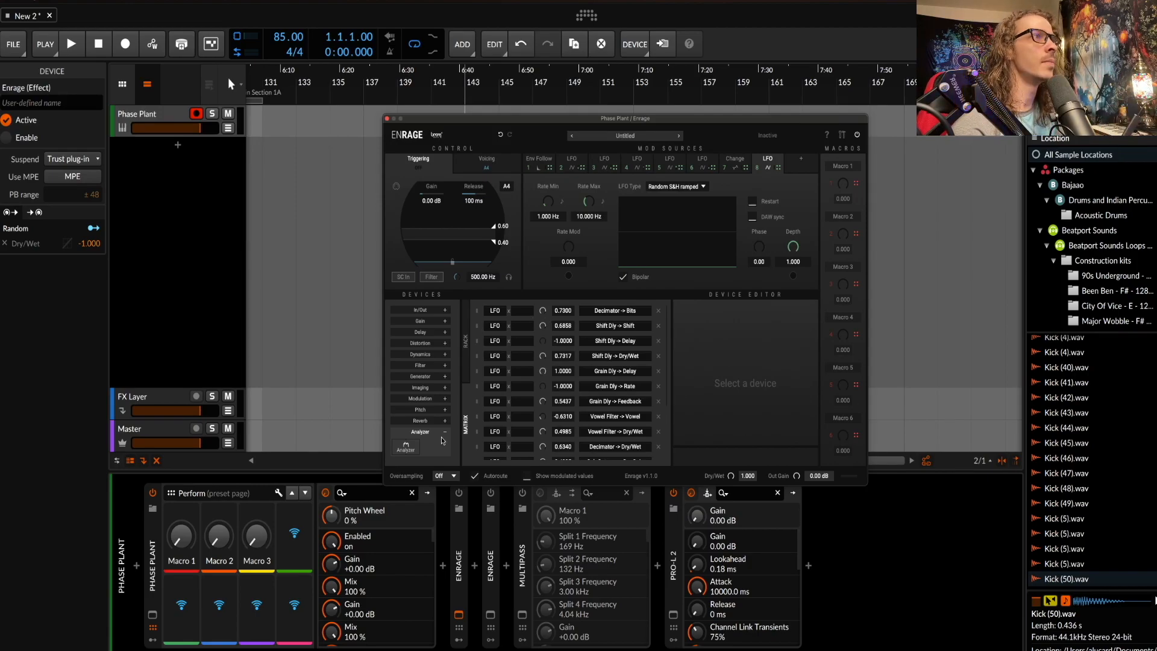
{"action": "left_click", "coordinate": [467, 347]}
{"action": "left_click", "coordinate": [464, 405]}
{"action": "left_click", "coordinate": [465, 346]}
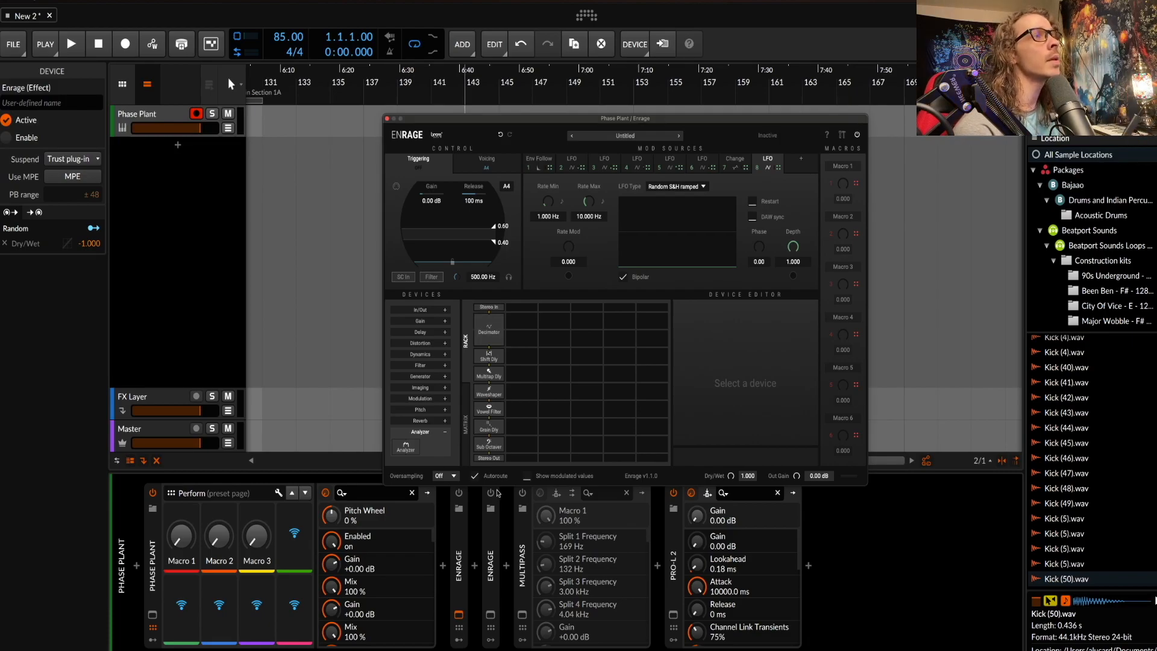
Add a Tape Dly from the Delay category to the empty second rack column to view its settings, and remove it again.
{"action": "left_click", "coordinate": [493, 534]}
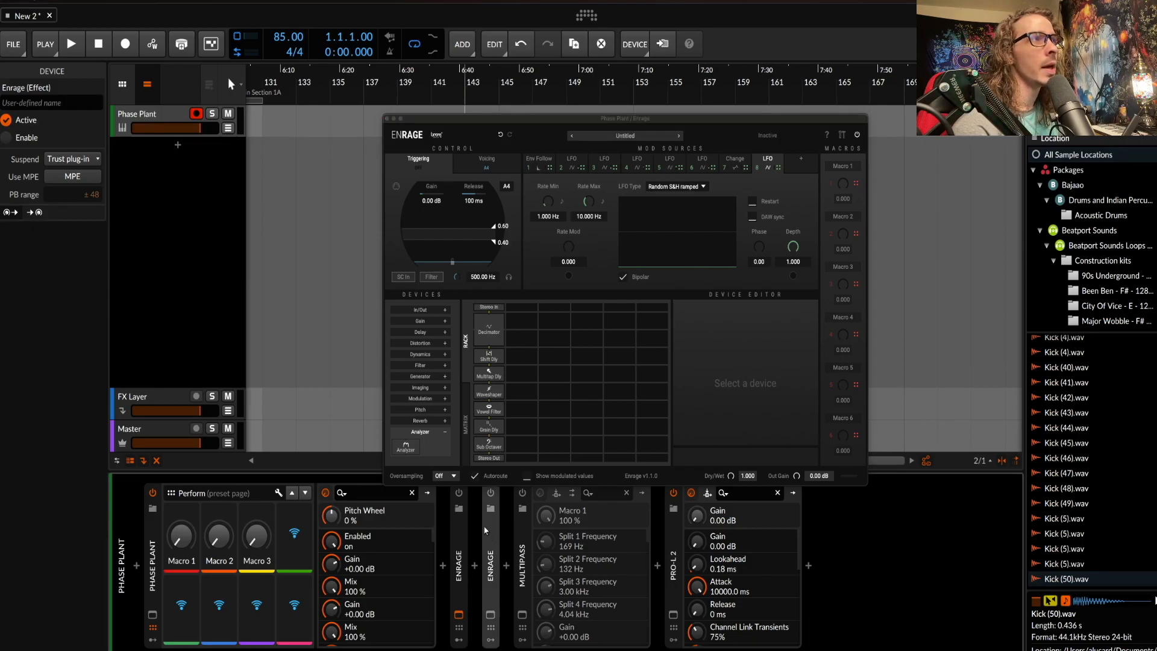
{"action": "left_click", "coordinate": [444, 432]}
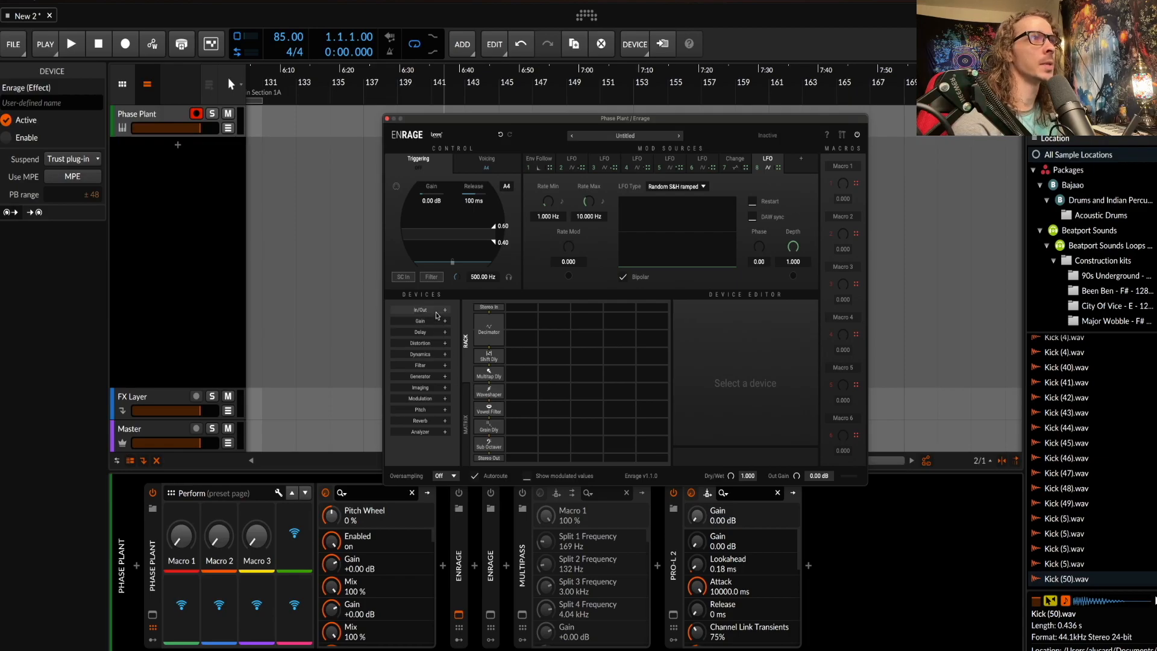
{"action": "left_click", "coordinate": [429, 332]}
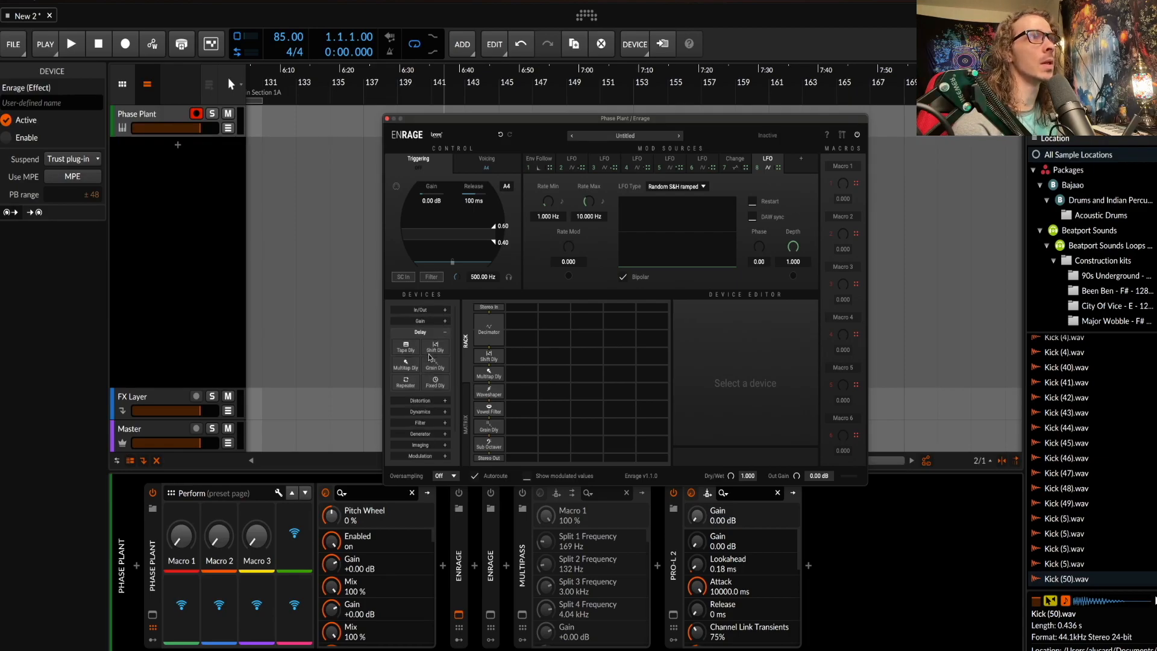
{"action": "left_click_drag", "start_coordinate": [471, 347], "coordinate": [523, 326]}
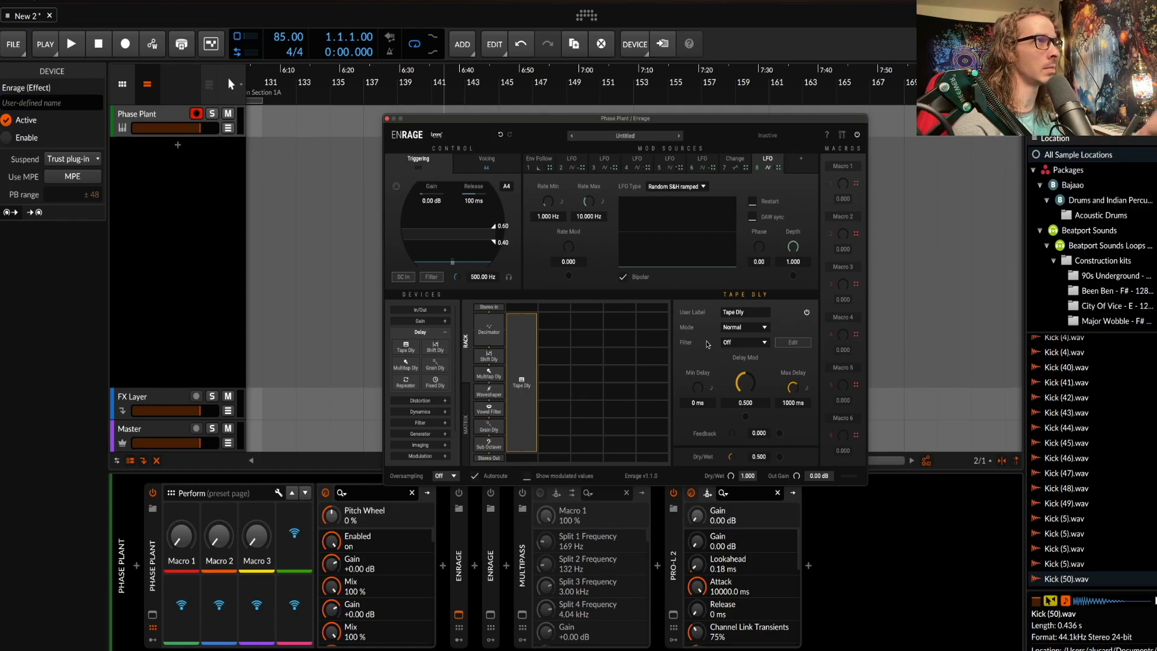
{"action": "right_click", "coordinate": [520, 347]}
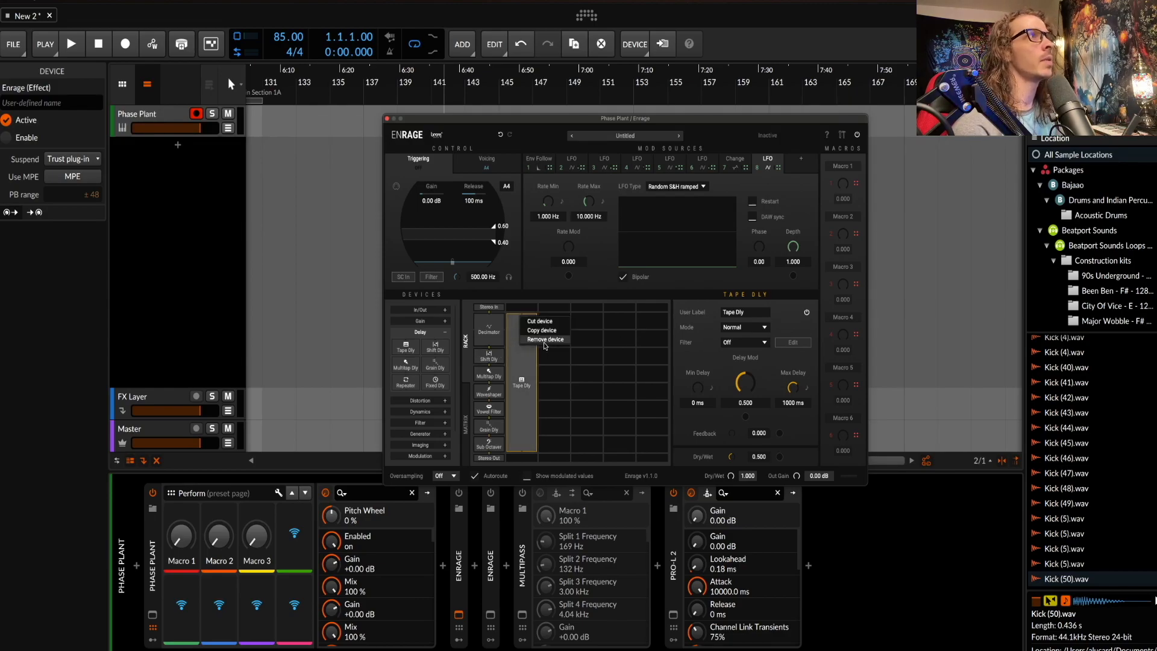
{"action": "left_click", "coordinate": [543, 339]}
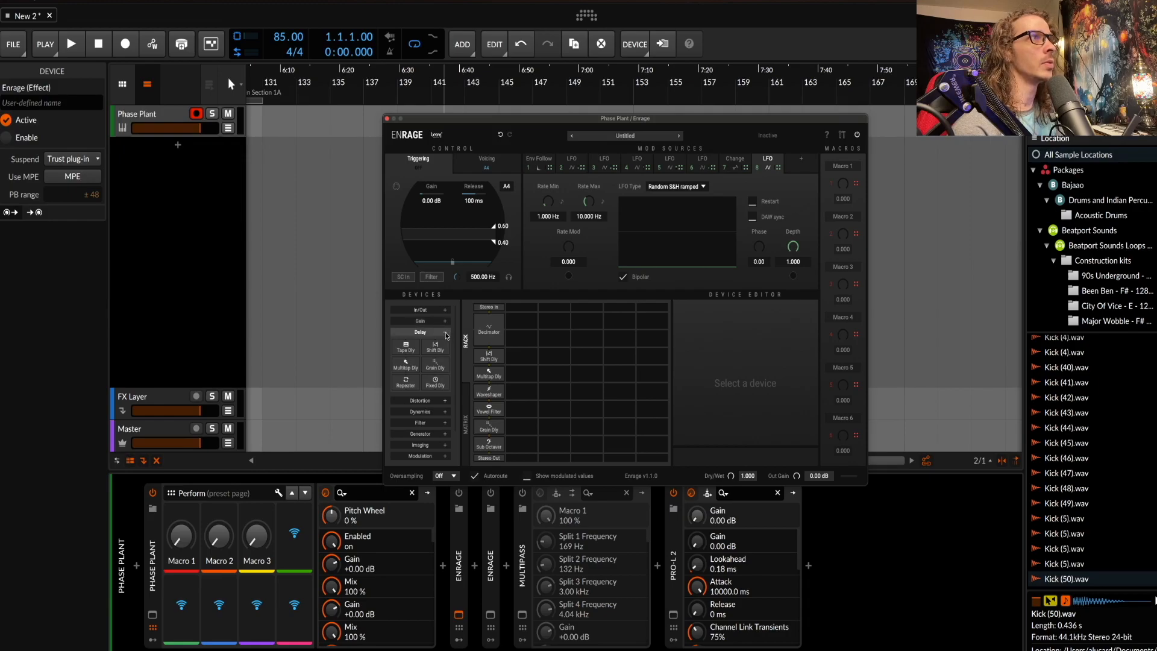
{"action": "left_click", "coordinate": [425, 332]}
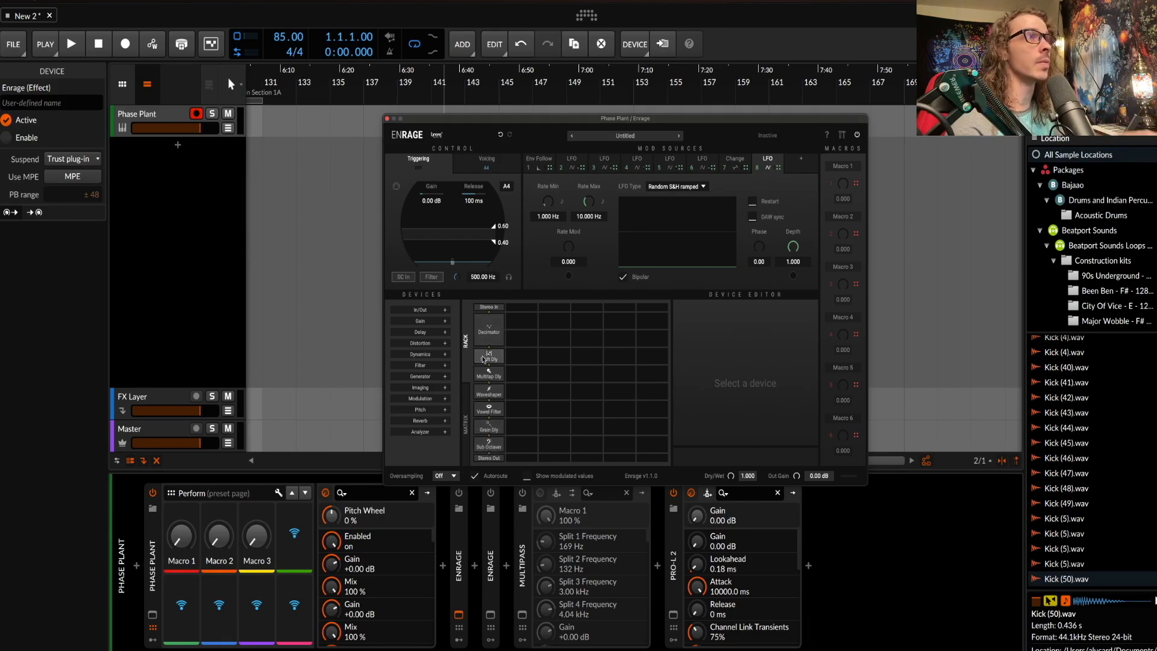
Inspect the settings of the first column's Sub Octaver and the Multipass plug-in's window, and close that window.
{"action": "left_click", "coordinate": [491, 447]}
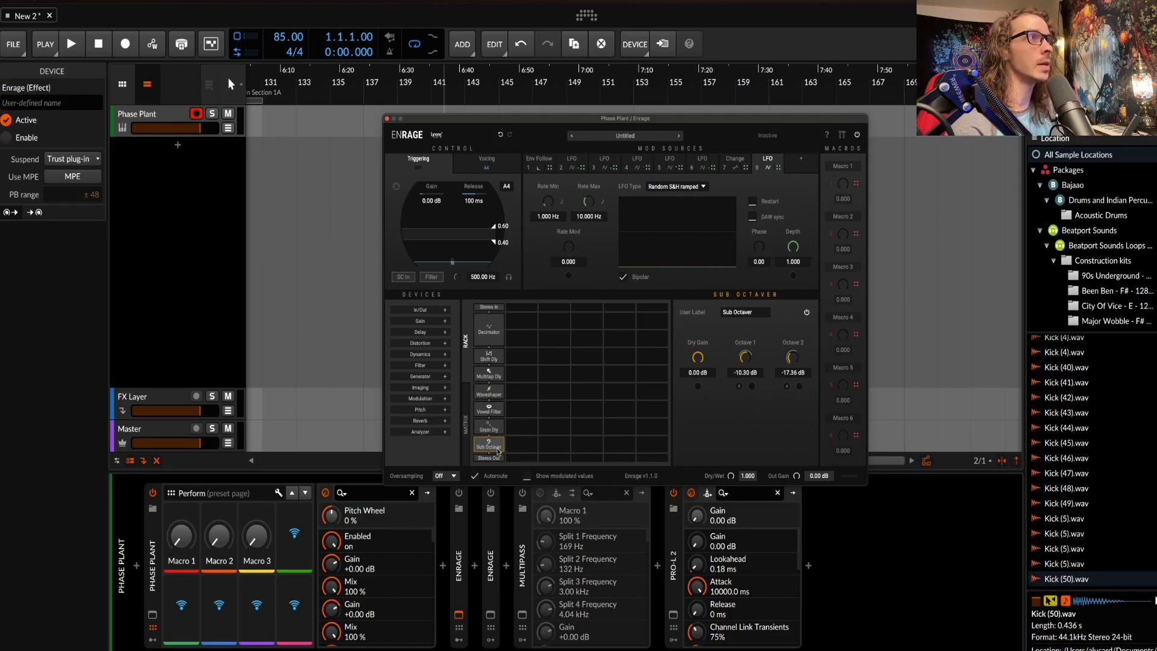
{"action": "left_click", "coordinate": [515, 448]}
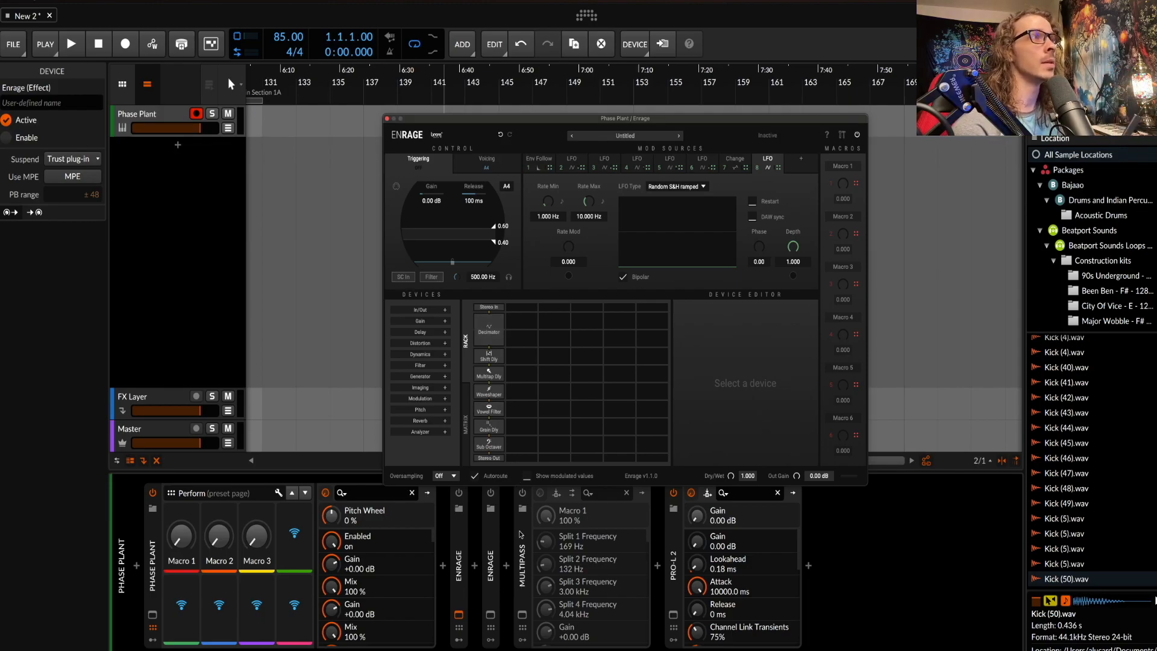
{"action": "left_click", "coordinate": [522, 614]}
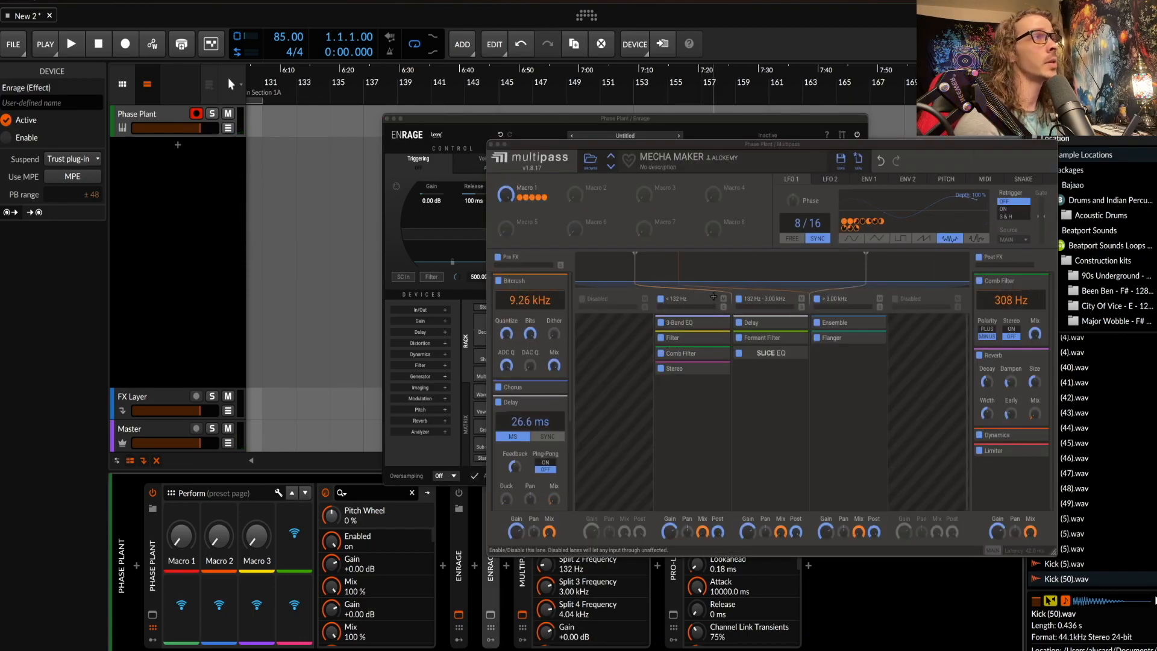
{"action": "left_click", "coordinate": [491, 144]}
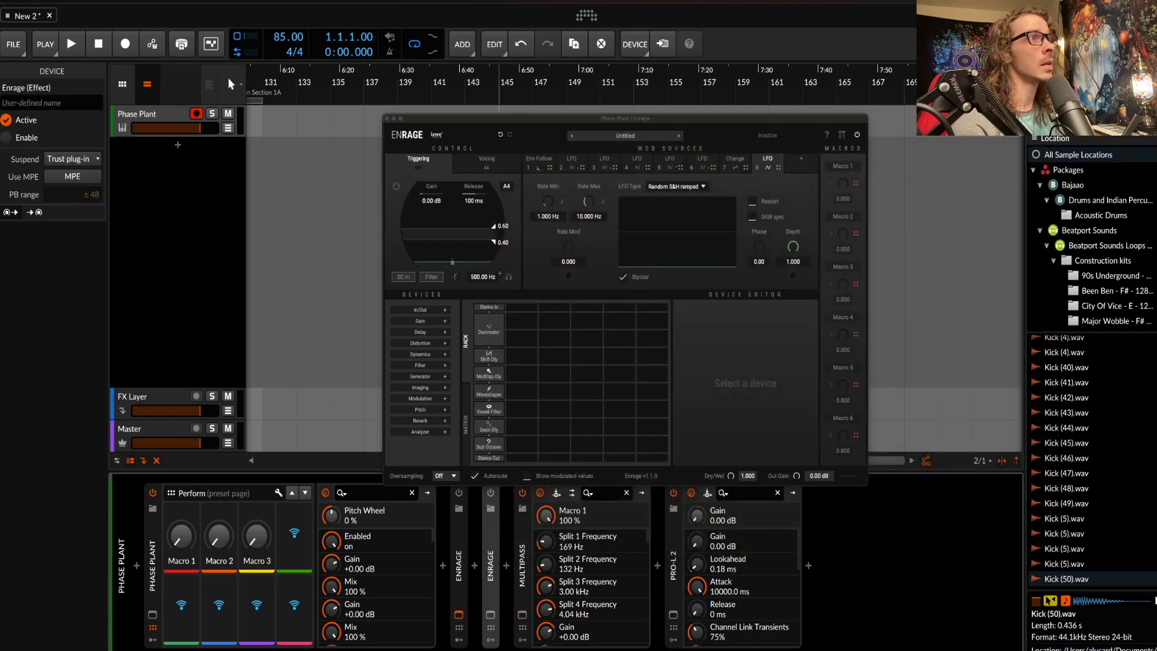
Examine the first Enrage's parameters exposed to the host, including Macros 1 to 6, trigger thresholds, Dry/Wet and Main Volume.
{"action": "left_click", "coordinate": [490, 325]}
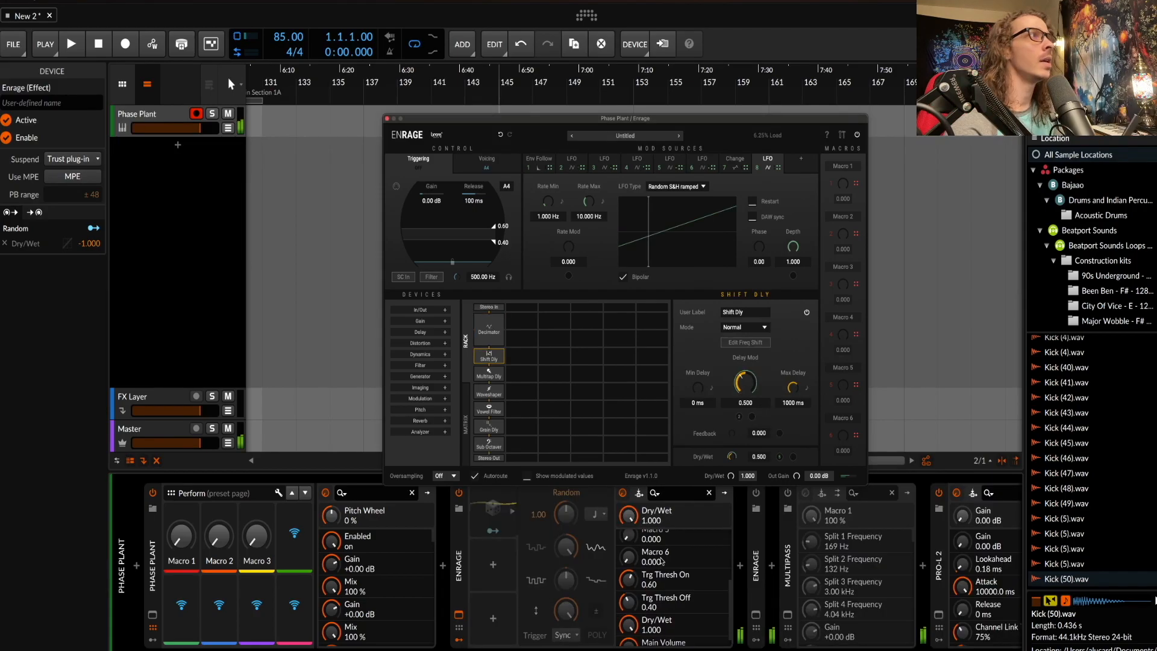
{"action": "scroll", "coordinate": [662, 561], "scroll_direction": "up", "scroll_amount": 2}
{"action": "scroll", "coordinate": [662, 561], "scroll_direction": "down", "scroll_amount": 1}
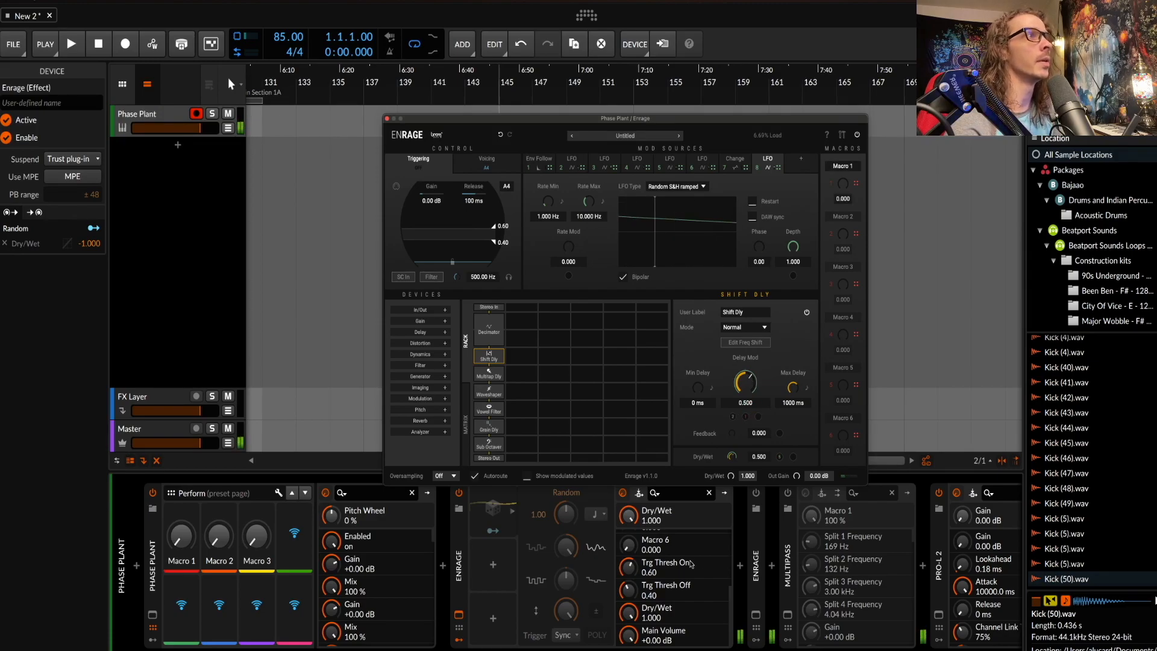
{"action": "scroll", "coordinate": [690, 564], "scroll_direction": "up", "scroll_amount": 3}
{"action": "mouse_move", "coordinate": [628, 540]}
{"action": "left_mouse_down"}
{"action": "mouse_move", "coordinate": [628, 530]}
{"action": "mouse_move", "coordinate": [628, 540]}
{"action": "left_mouse_up"}
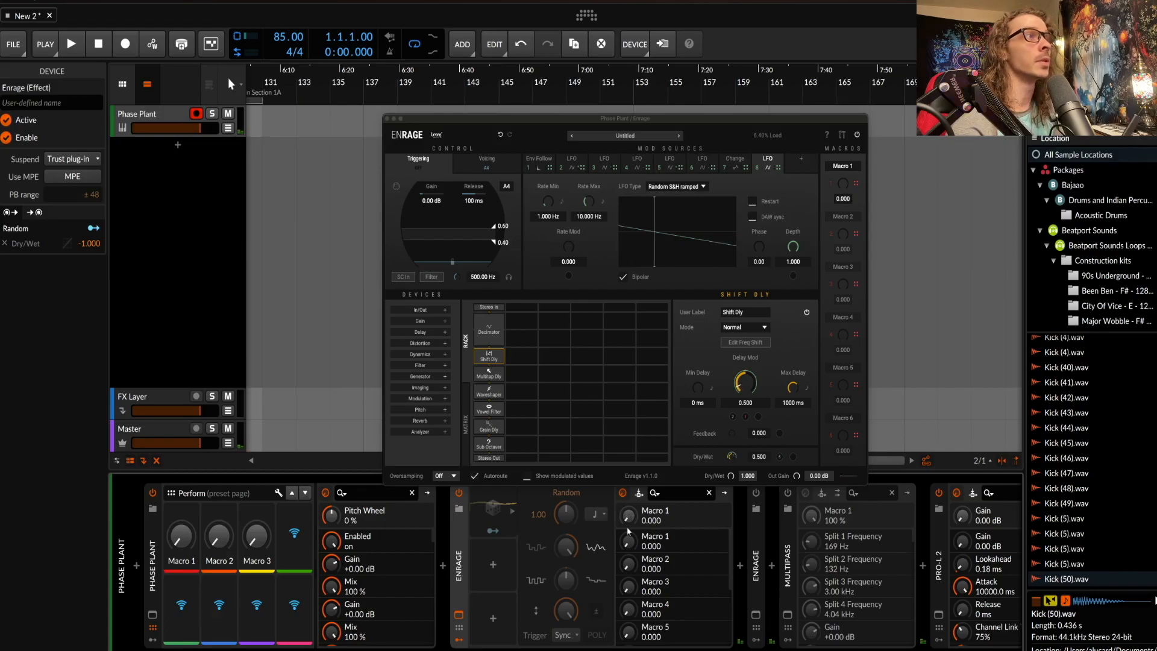
{"action": "scroll", "coordinate": [669, 534], "scroll_direction": "down", "scroll_amount": 3}
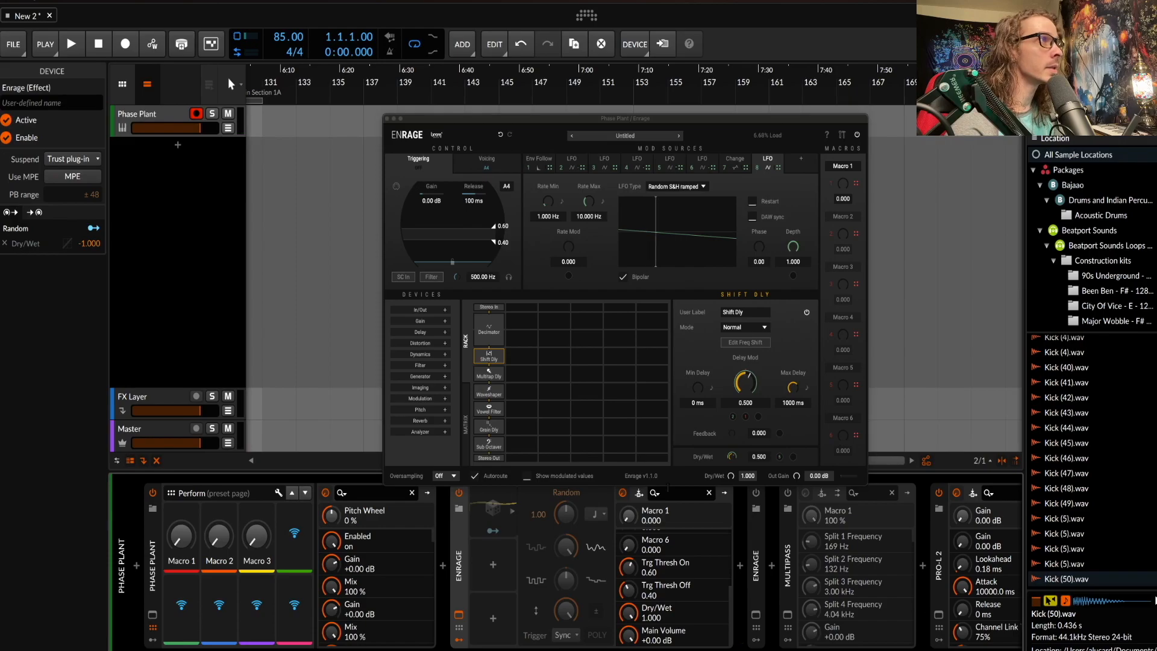
{"action": "left_click", "coordinate": [461, 541]}
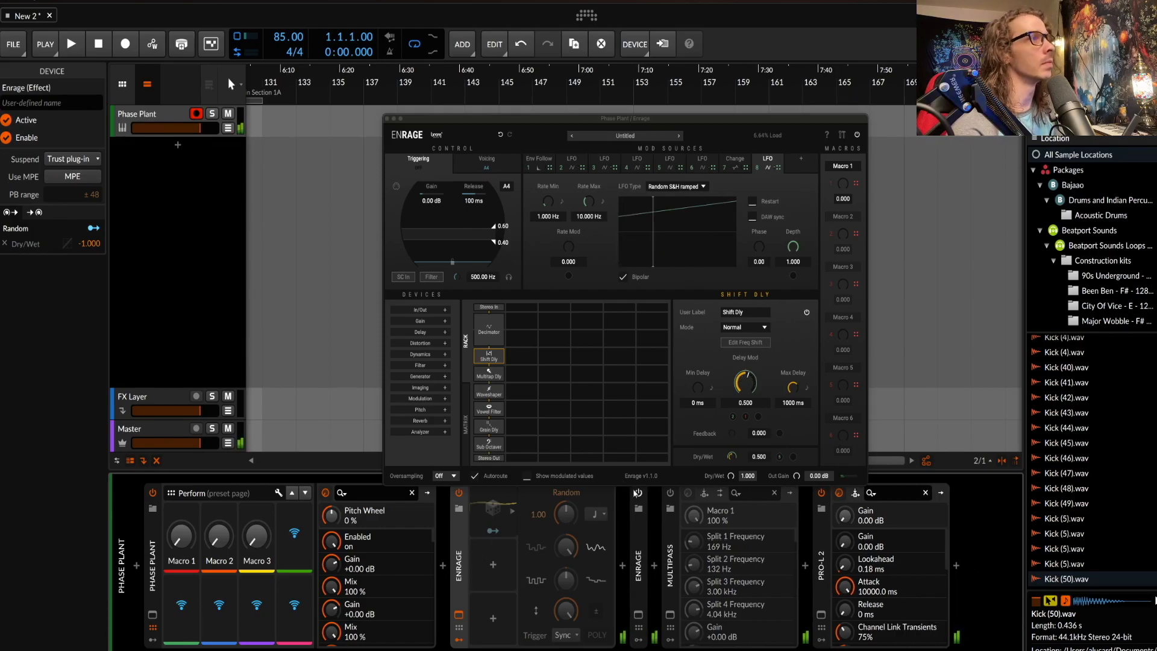
Open the second Enrage's window and arrange the two Enrage windows side by side.
{"action": "left_click", "coordinate": [639, 616]}
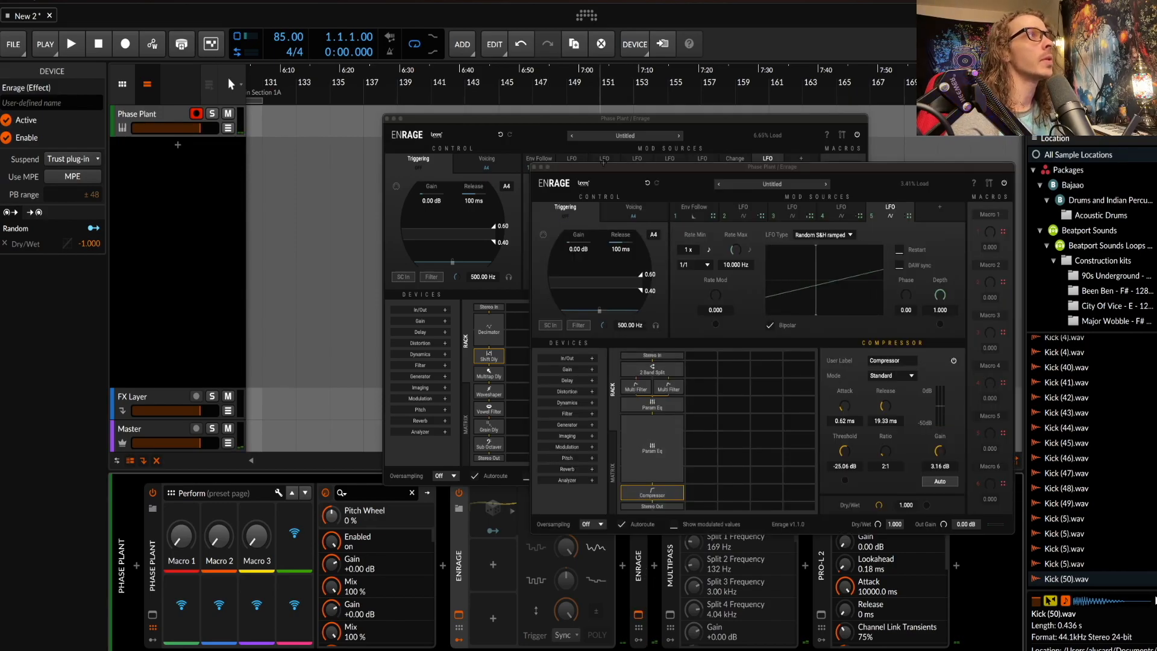
{"action": "left_click_drag", "start_coordinate": [571, 118], "coordinate": [308, 122]}
{"action": "left_click_drag", "start_coordinate": [641, 167], "coordinate": [694, 90]}
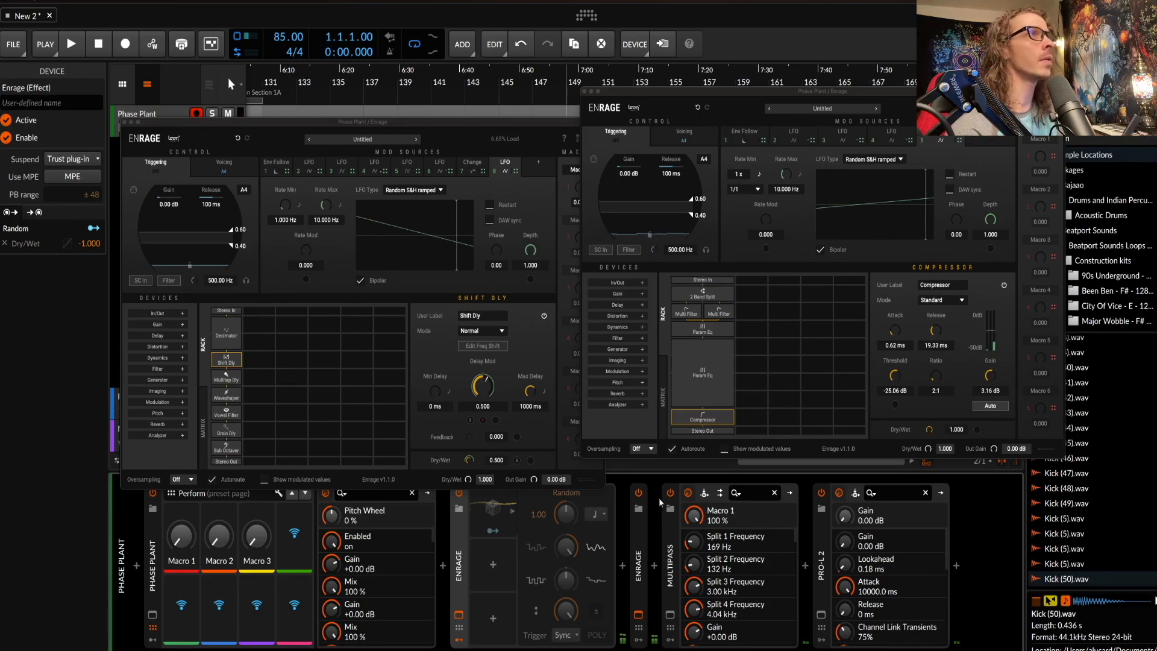
Browse the full preset list in the second Enrage's preset browser.
{"action": "left_click", "coordinate": [805, 110]}
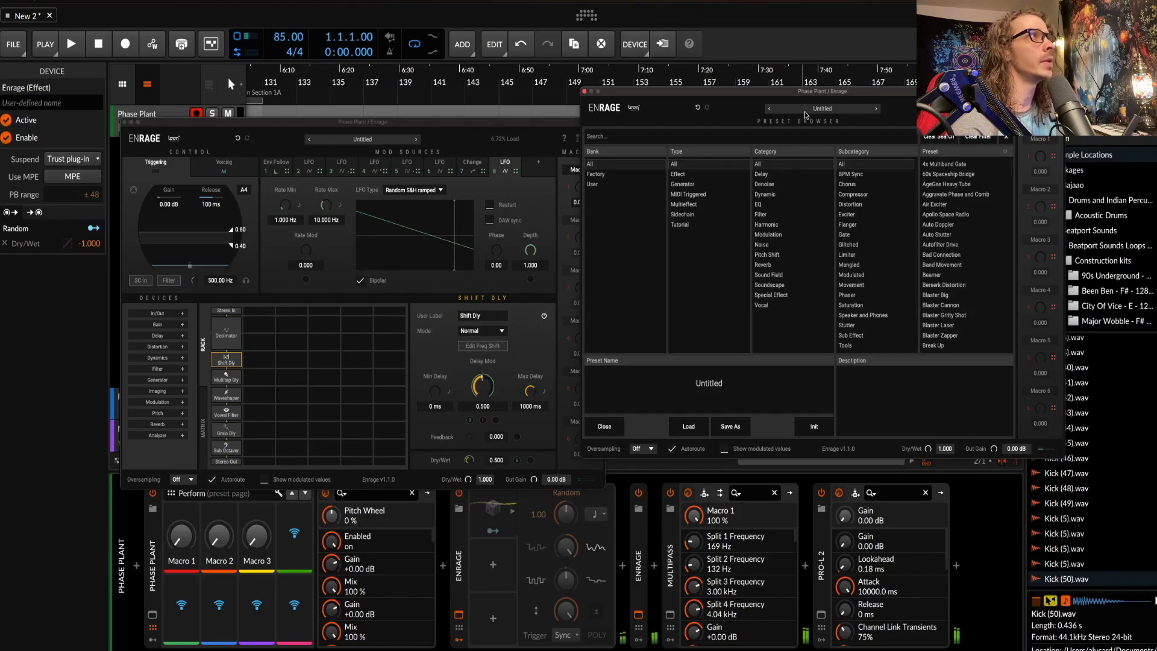
{"action": "scroll", "coordinate": [940, 191], "scroll_direction": "down", "scroll_amount": 20}
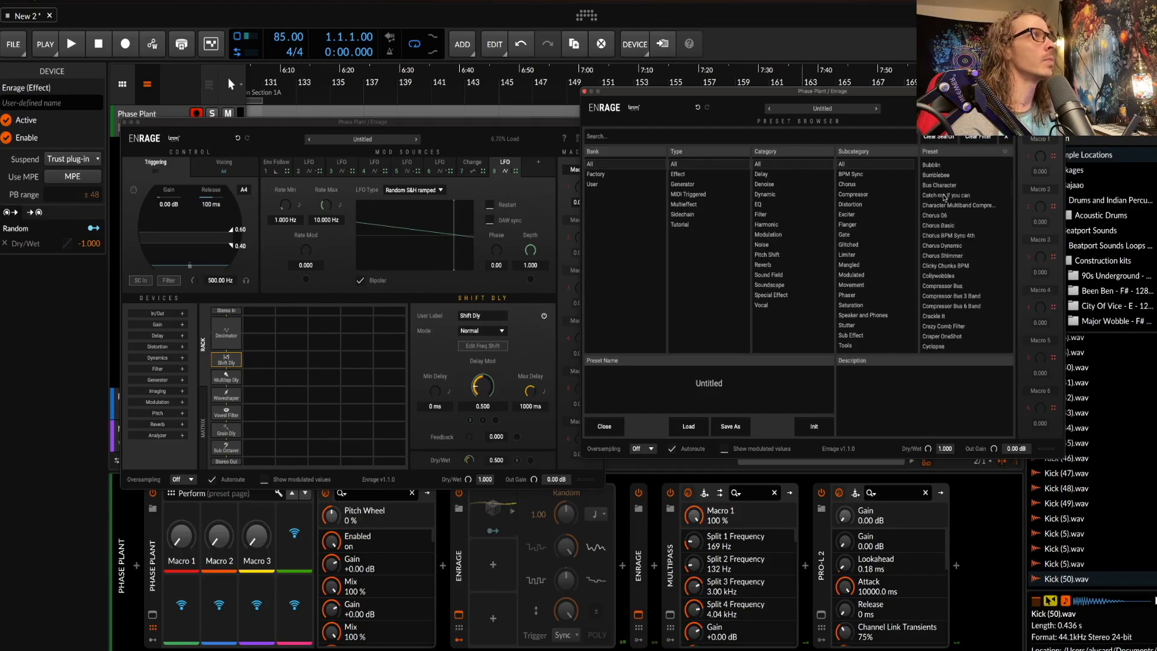
{"action": "scroll", "coordinate": [944, 197], "scroll_direction": "up", "scroll_amount": 10}
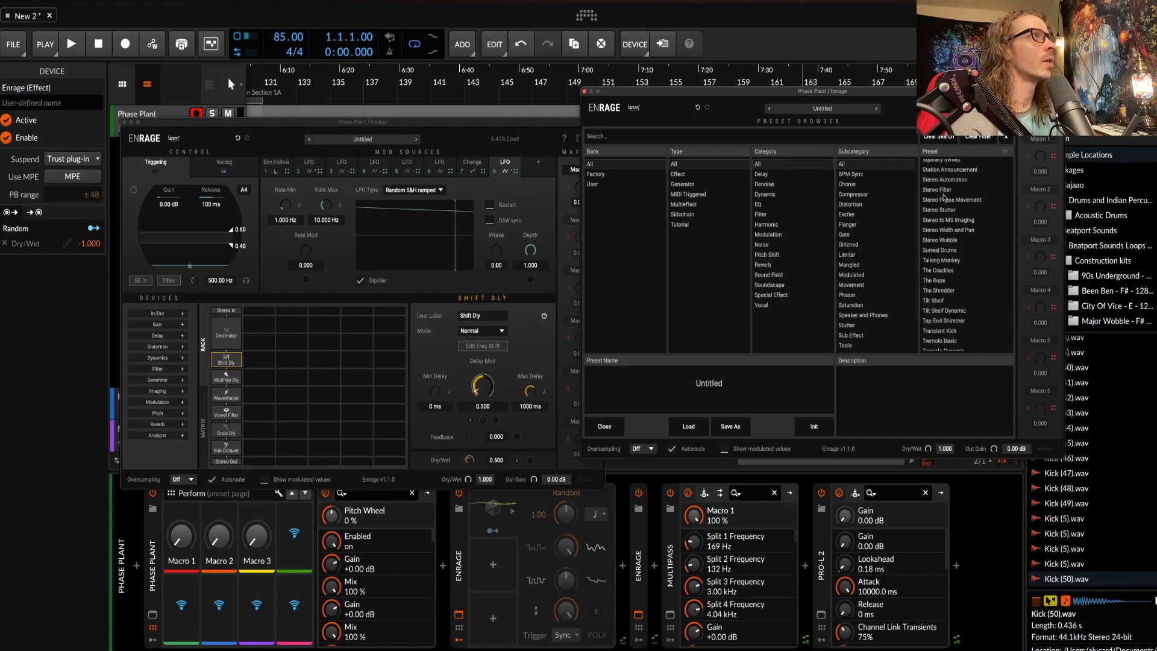
{"action": "scroll", "coordinate": [944, 197], "scroll_direction": "up", "scroll_amount": 8}
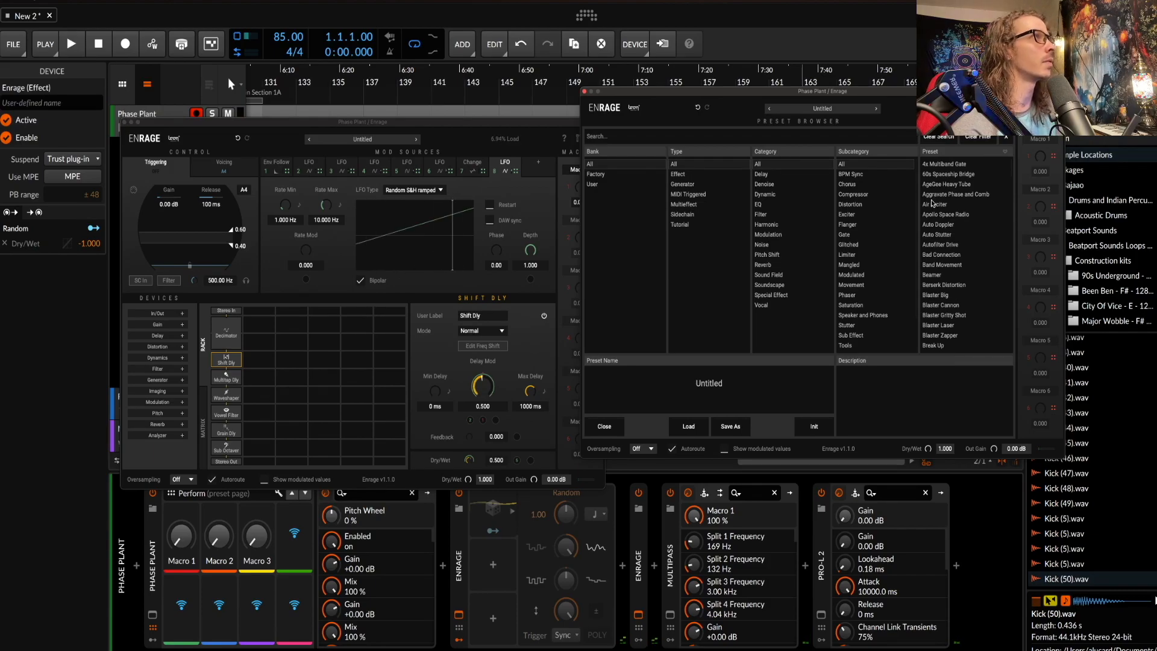
Close the first Enrage's window and choose the Air Exciter preset in the instance whose preset browser is open.
{"action": "left_click", "coordinate": [458, 614]}
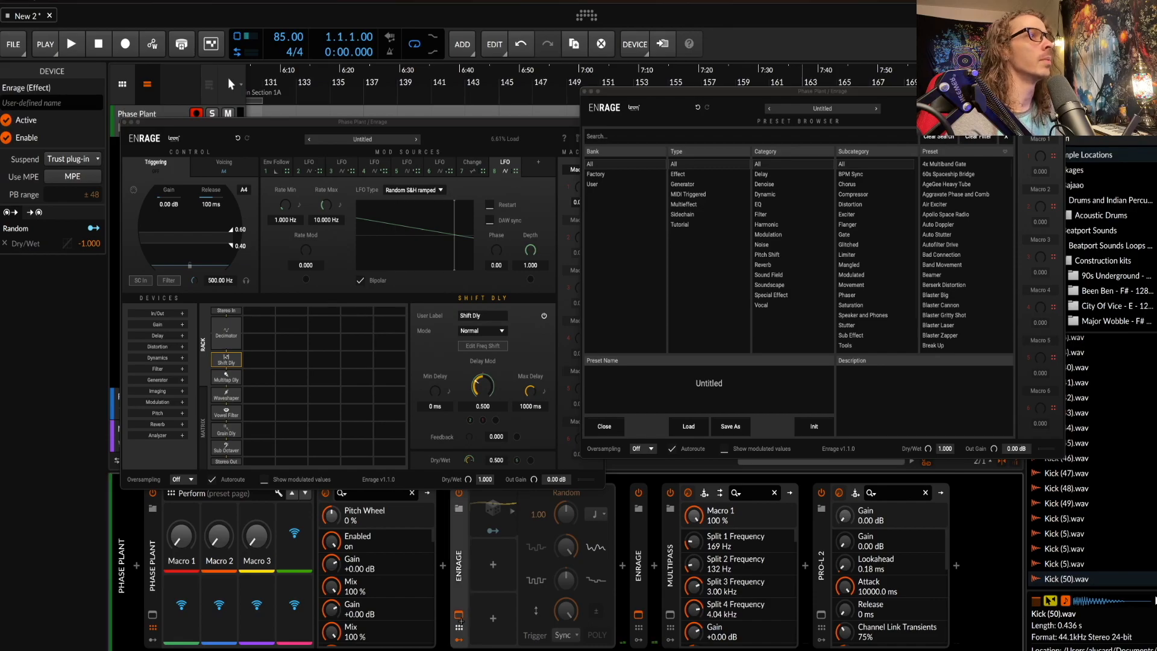
{"action": "left_click", "coordinate": [459, 615]}
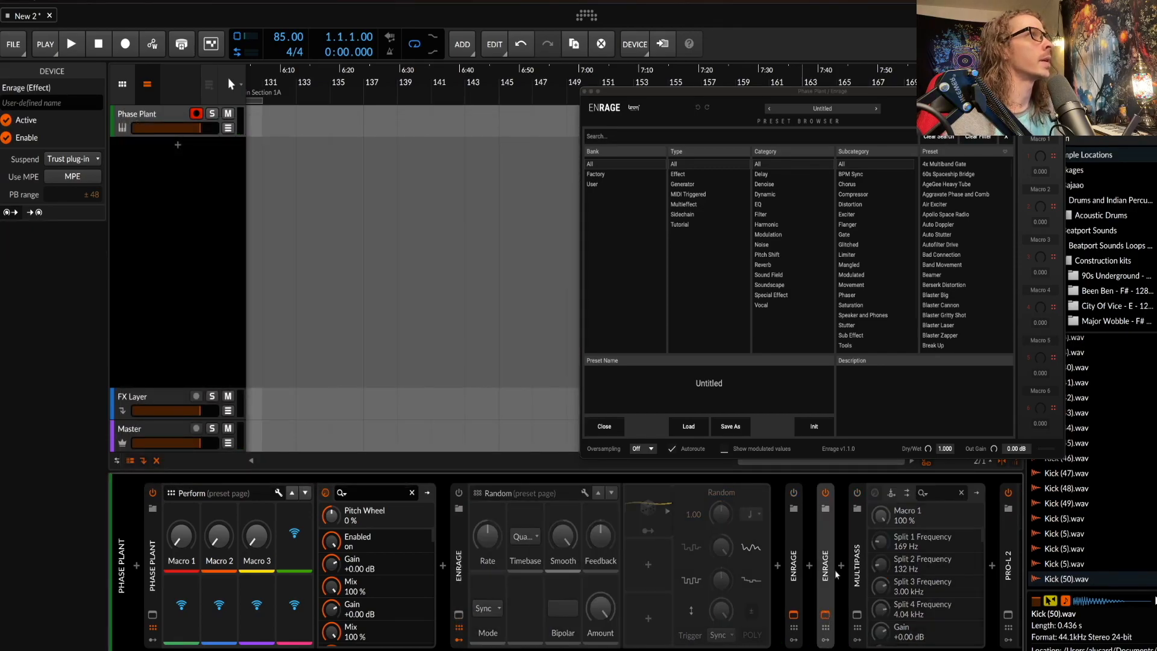
{"action": "left_click", "coordinate": [937, 206]}
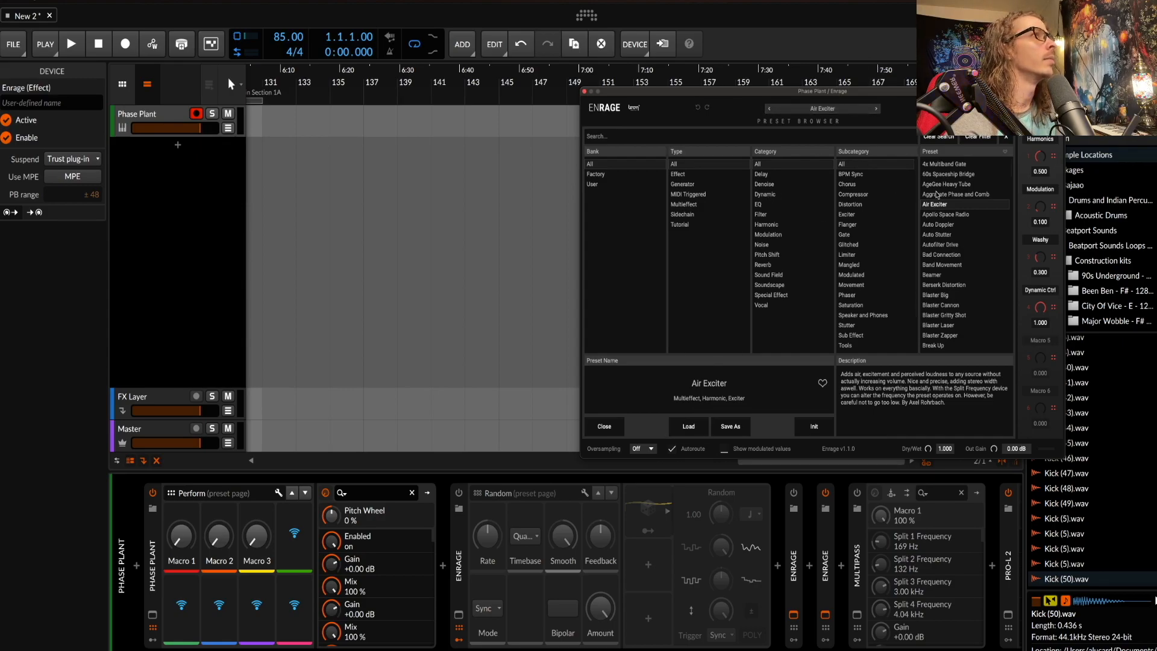
Filter the preset browser to Generator presets, load Beamer, and step through the following presets, Bumblebee and Digital Didgeridoo.
{"action": "left_click", "coordinate": [674, 184]}
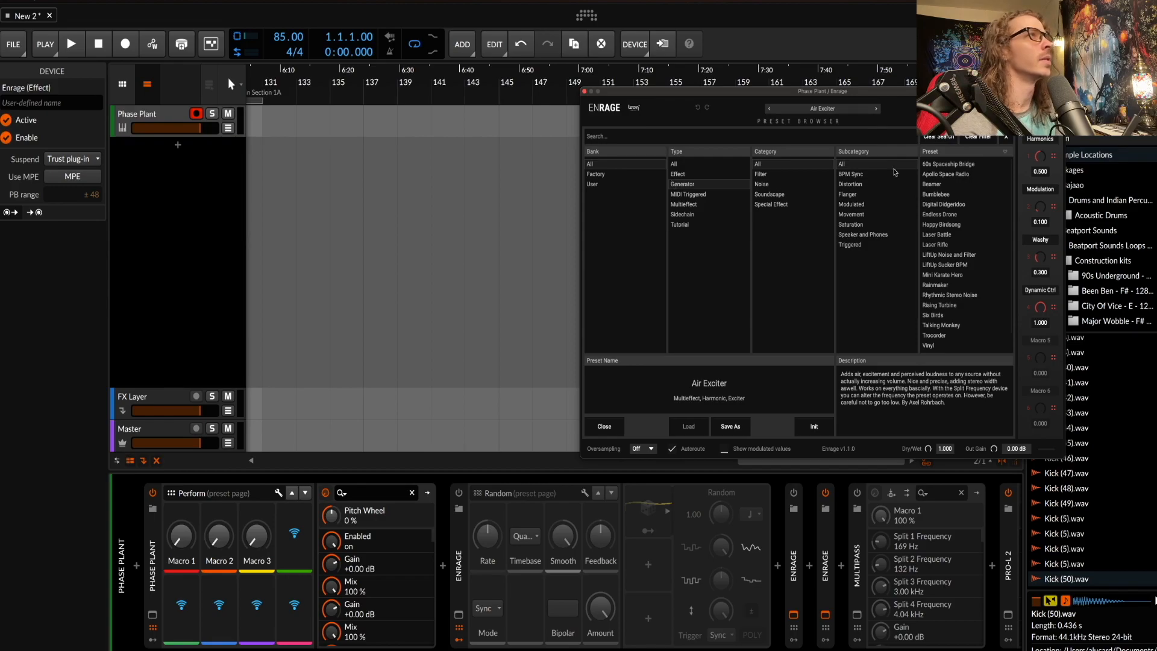
{"action": "left_click", "coordinate": [940, 185]}
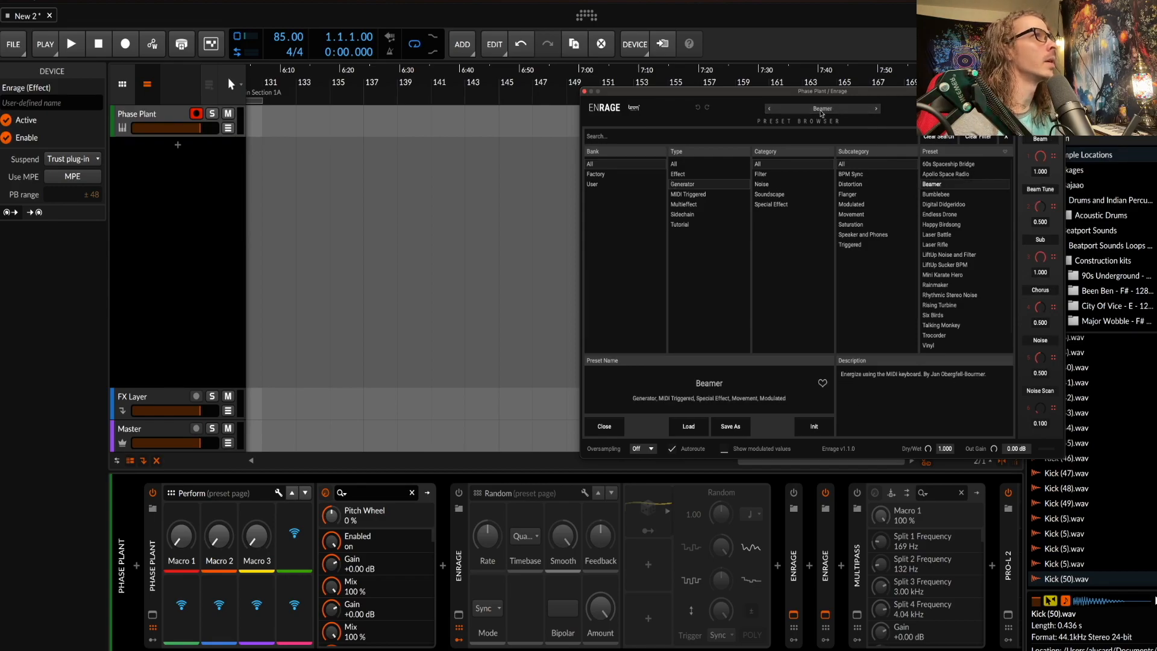
{"action": "left_click", "coordinate": [818, 111]}
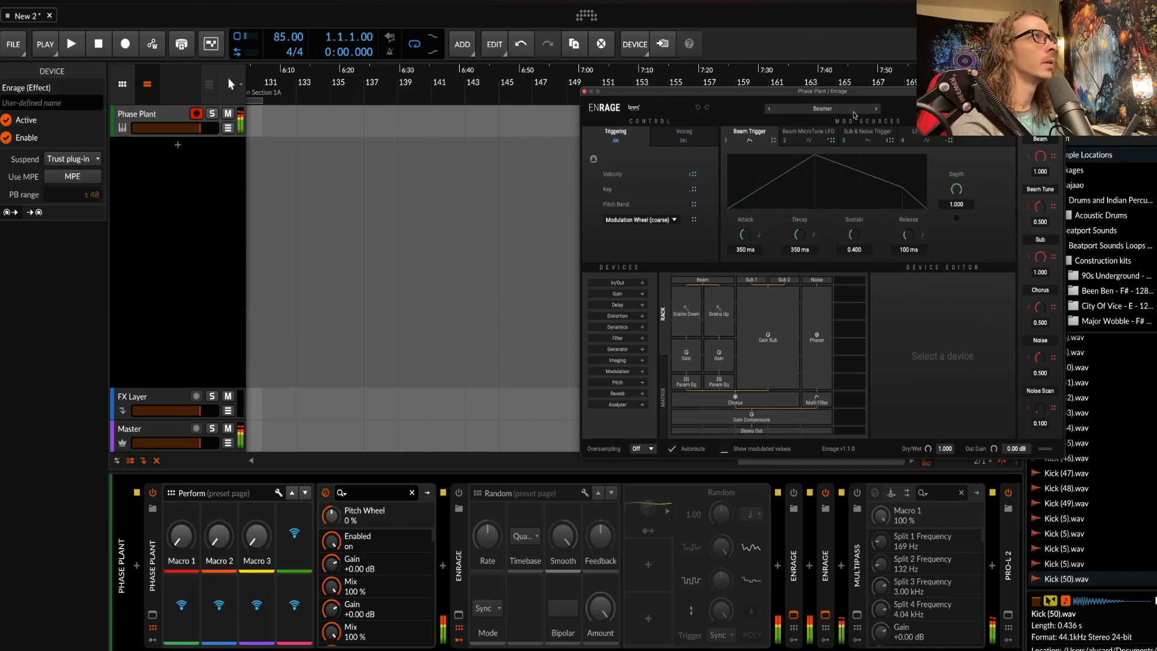
{"action": "left_click", "coordinate": [875, 109]}
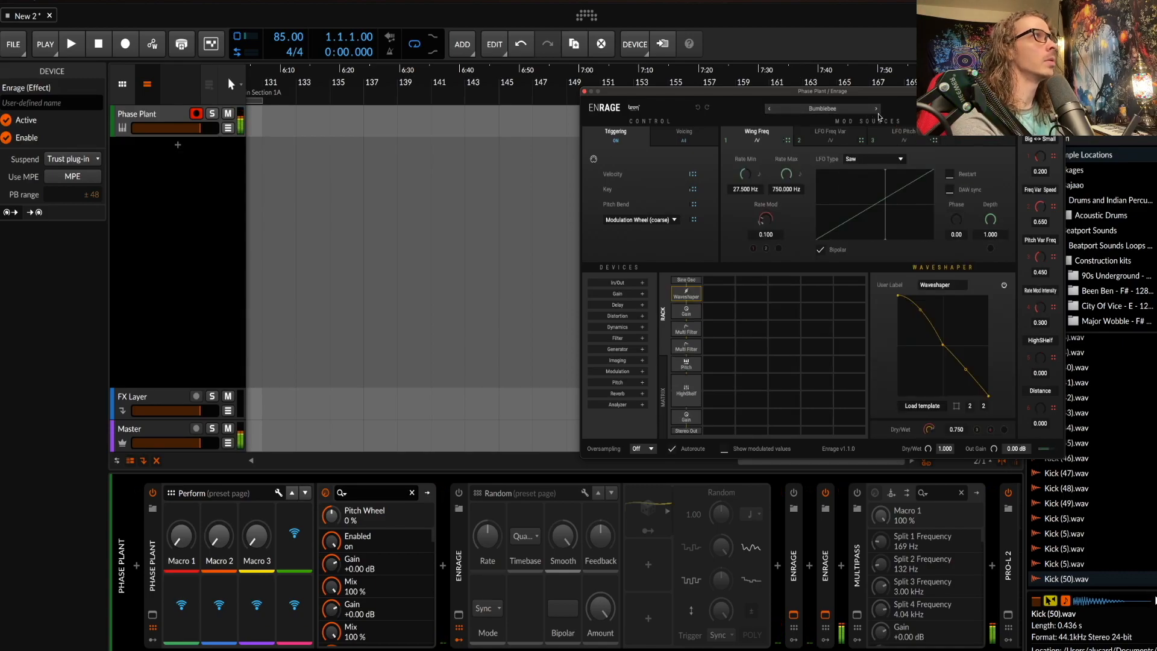
{"action": "left_click", "coordinate": [877, 109]}
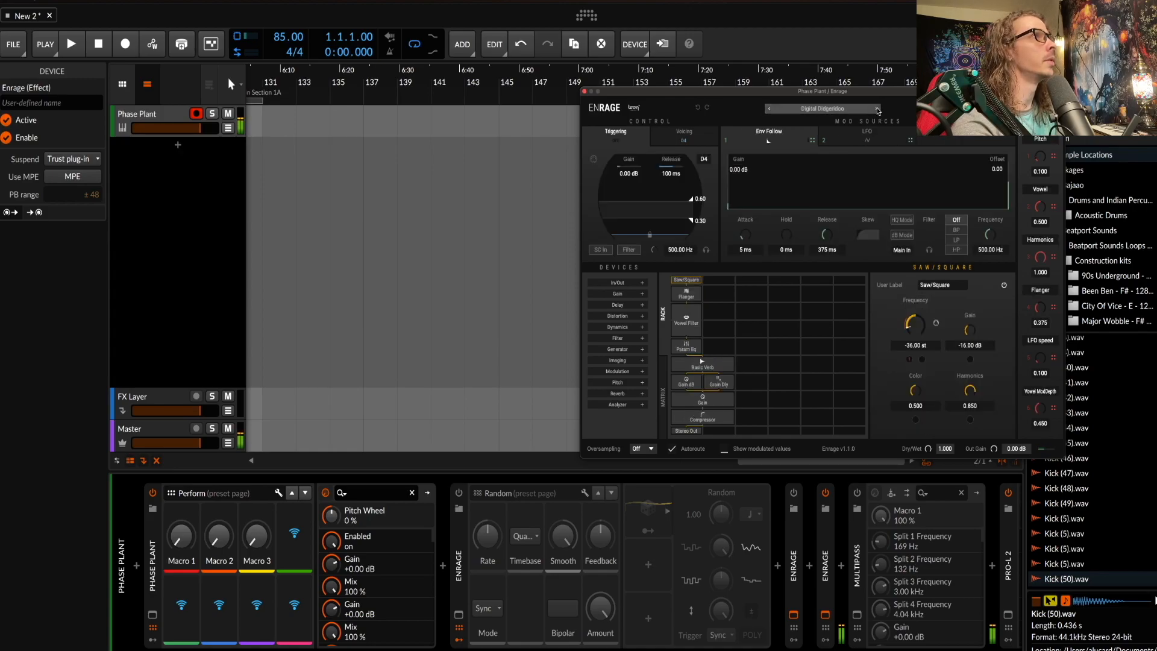
Reset the preset browser's type filter to All, load the Collywobbles preset and return to the device rack view.
{"action": "left_click", "coordinate": [787, 110]}
{"action": "left_click", "coordinate": [676, 165]}
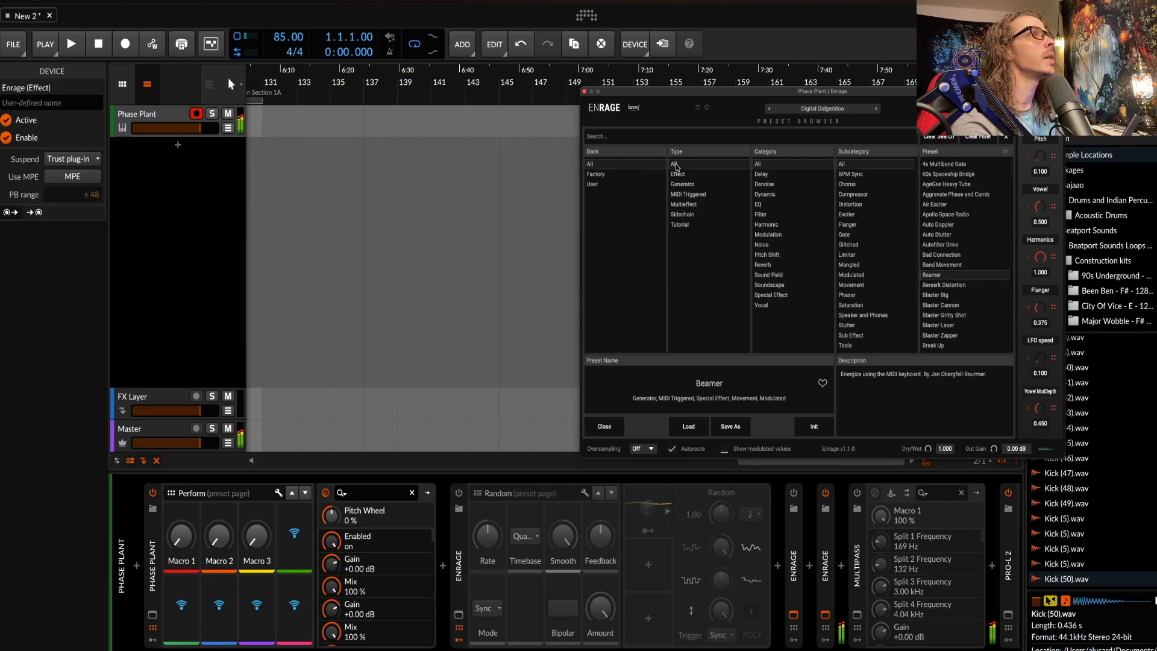
{"action": "scroll", "coordinate": [944, 208], "scroll_direction": "down", "scroll_amount": 6}
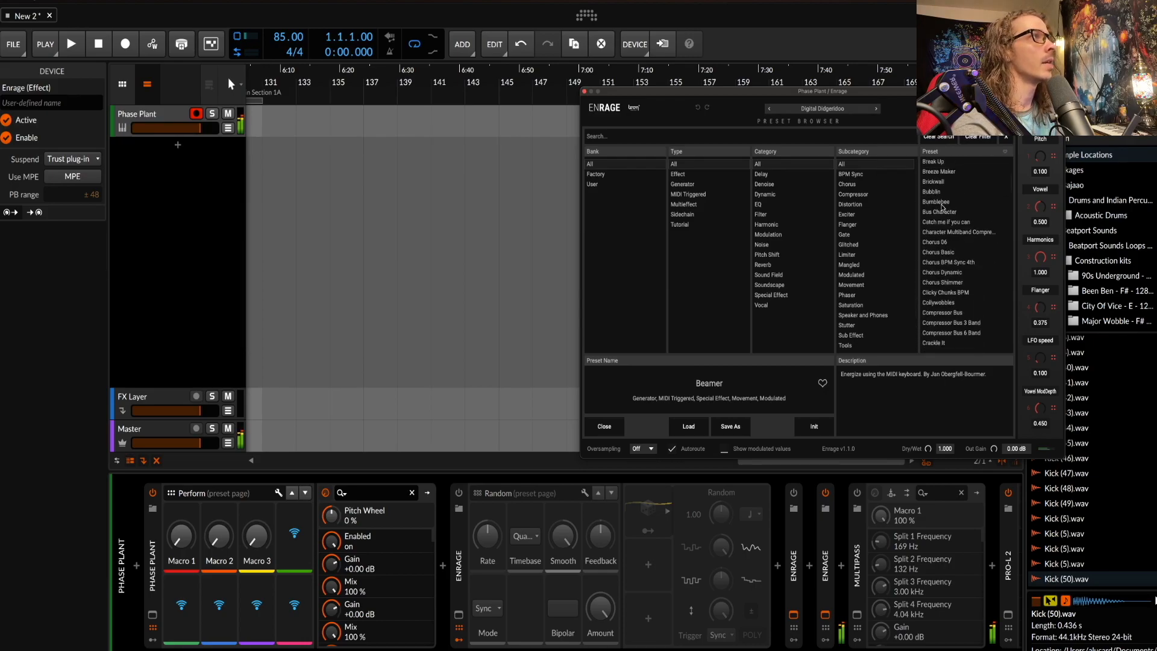
{"action": "left_click", "coordinate": [944, 295]}
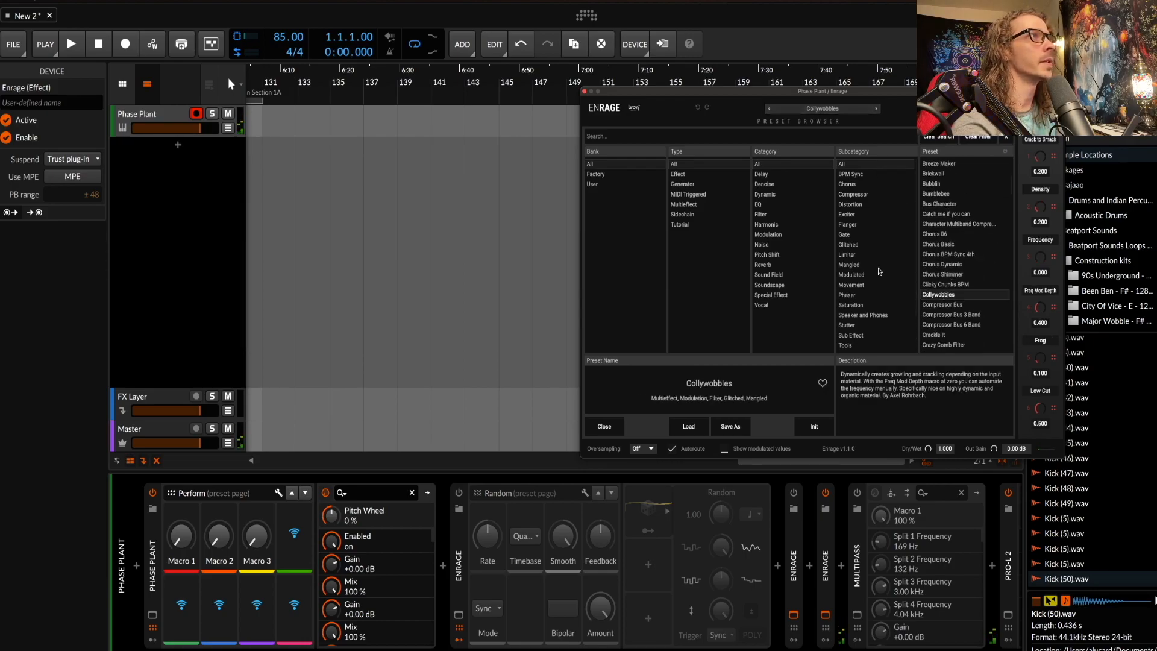
{"action": "left_click", "coordinate": [799, 111]}
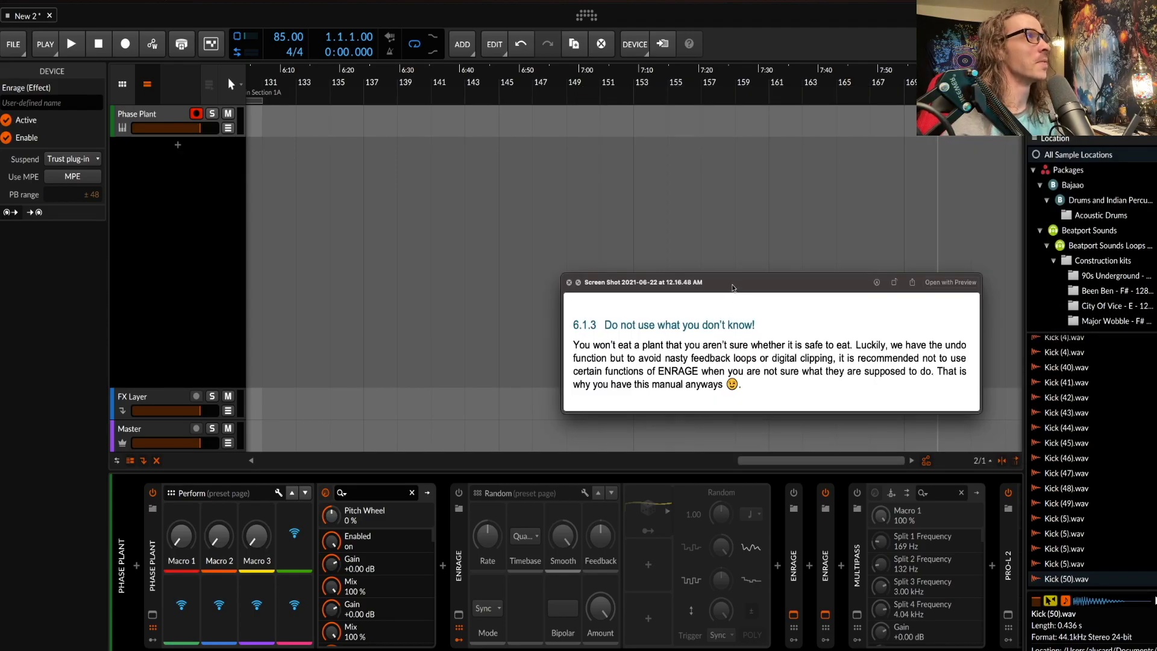
Read the manual screenshot of section 6.1.3, "Do not use what you don't know!", and close its preview.
{"action": "left_click_drag", "start_coordinate": [732, 288], "coordinate": [608, 260]}
{"action": "scroll", "coordinate": [502, 327], "scroll_direction": "up", "scroll_amount": 4}
{"action": "scroll", "coordinate": [502, 327], "scroll_direction": "down", "scroll_amount": 2}
{"action": "scroll", "coordinate": [502, 328], "scroll_direction": "down", "scroll_amount": 2}
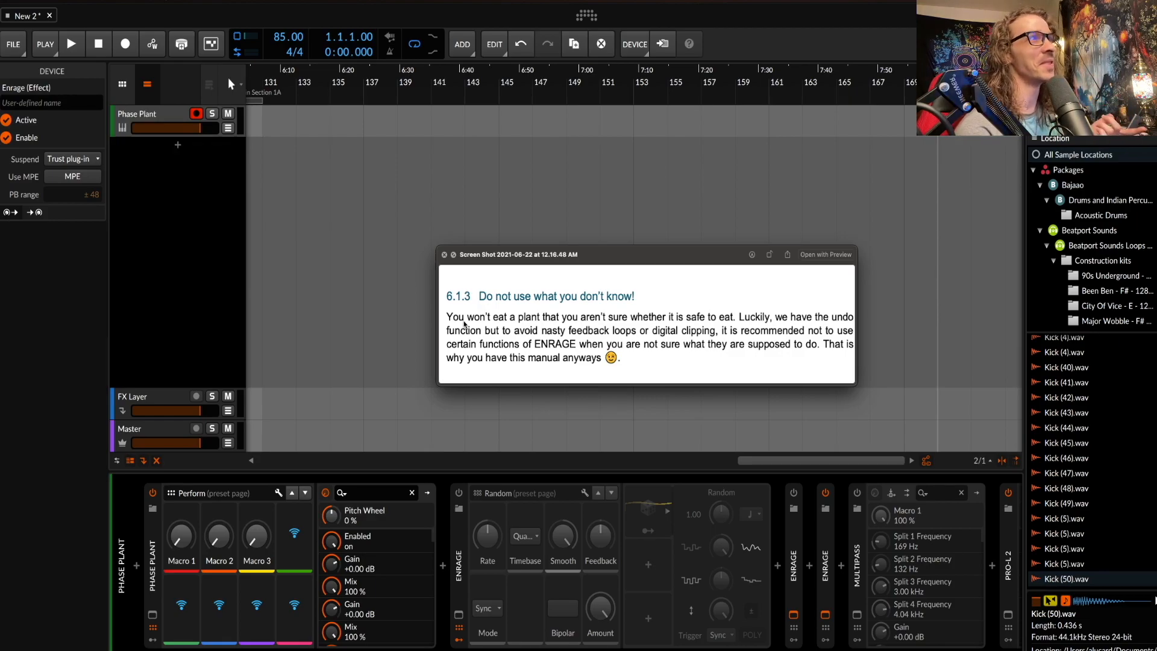
{"action": "left_click", "coordinate": [444, 255]}
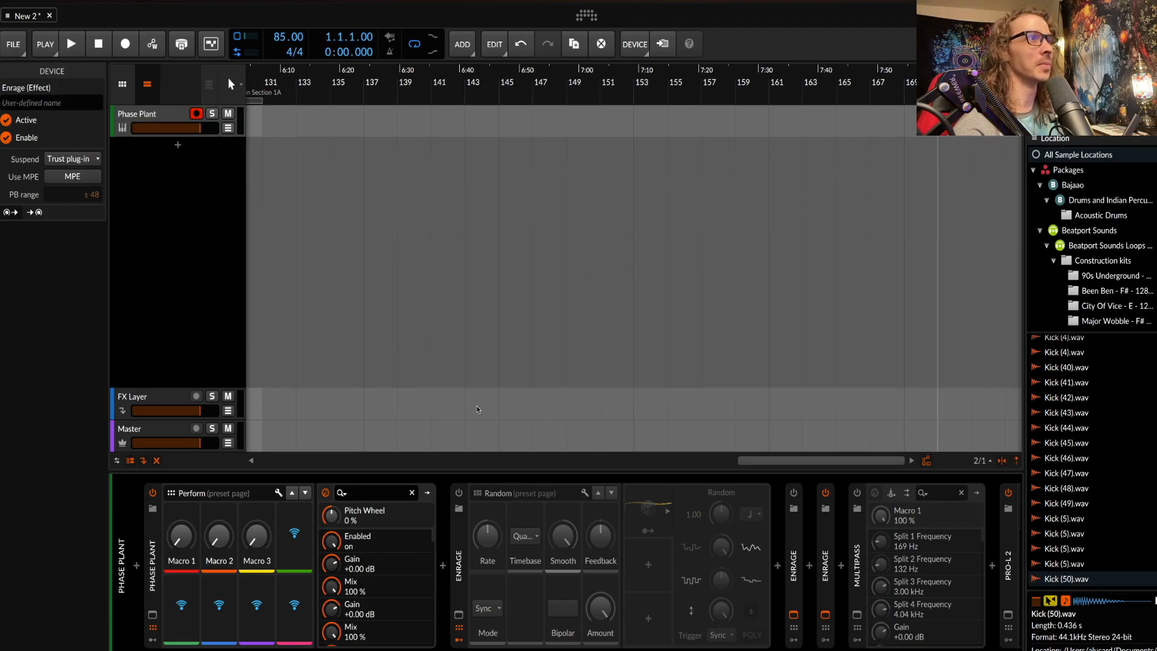
Select the first Enrage device in the Phase Plant track's device chain.
{"action": "left_click", "coordinate": [458, 510]}
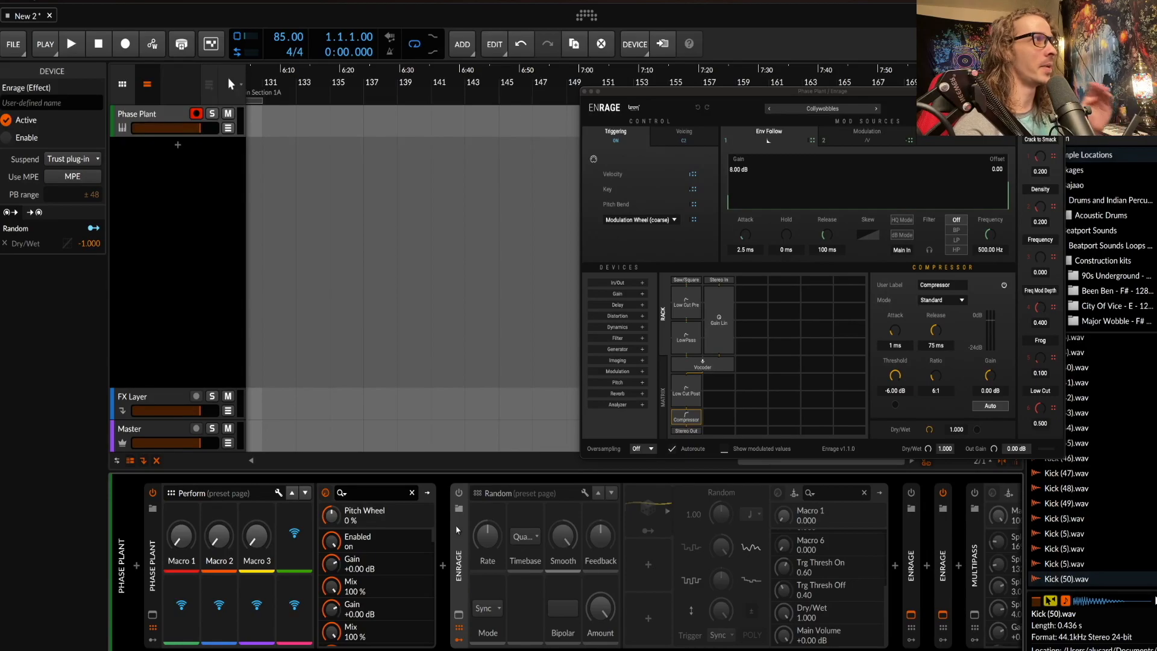